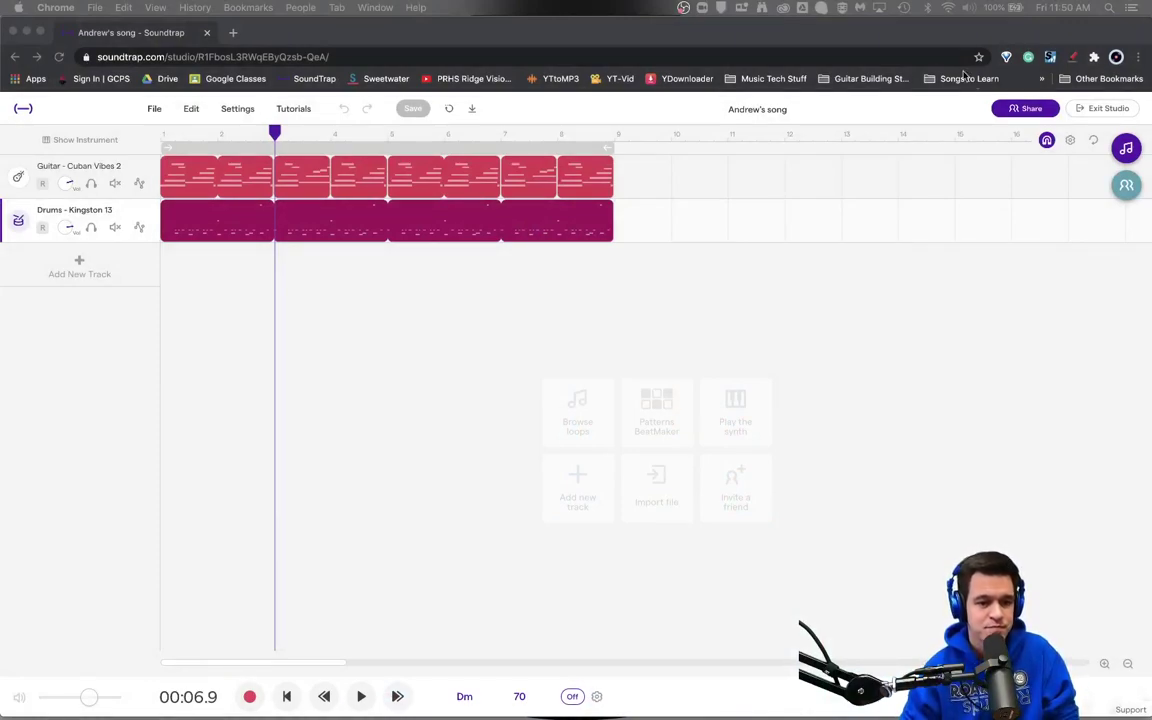
Select the guitar track to show its instrument controls and mute the Drums track.
click(35, 169)
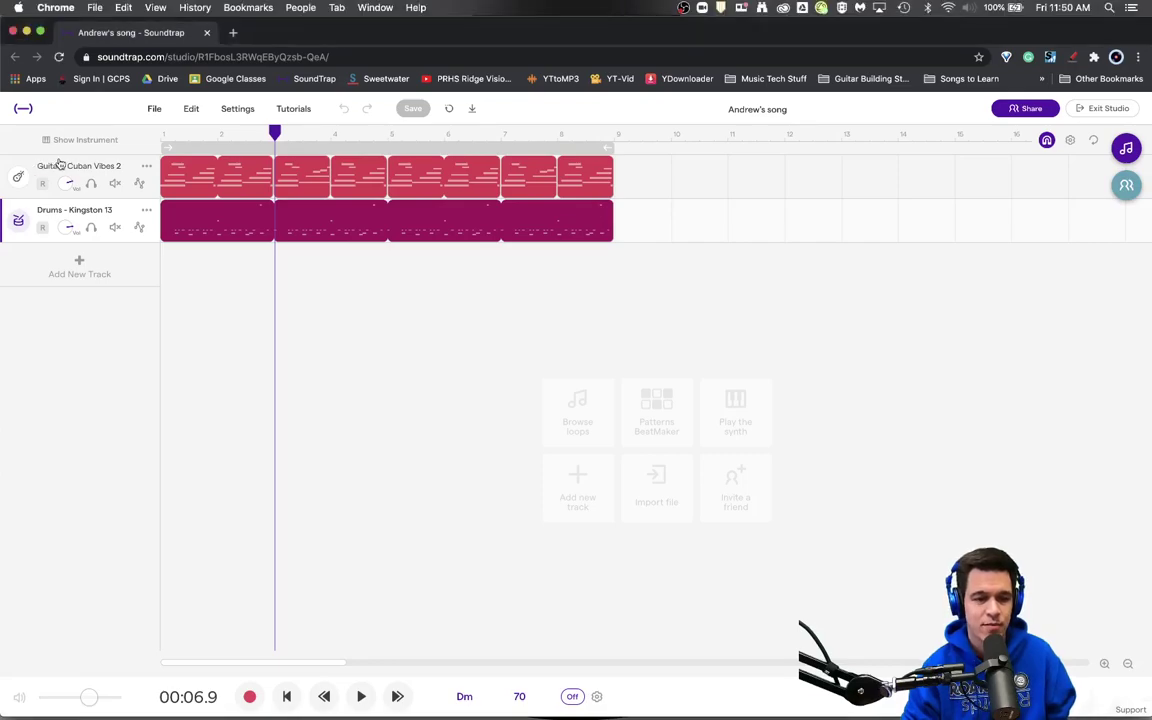
click(19, 177)
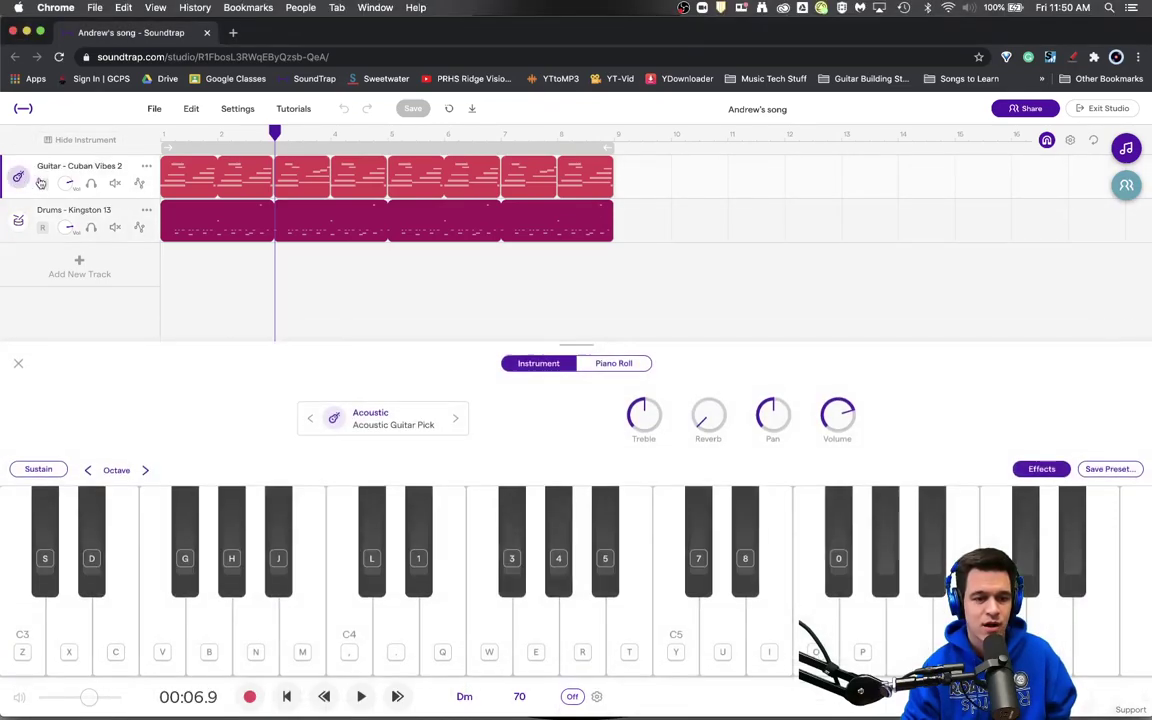
click(116, 229)
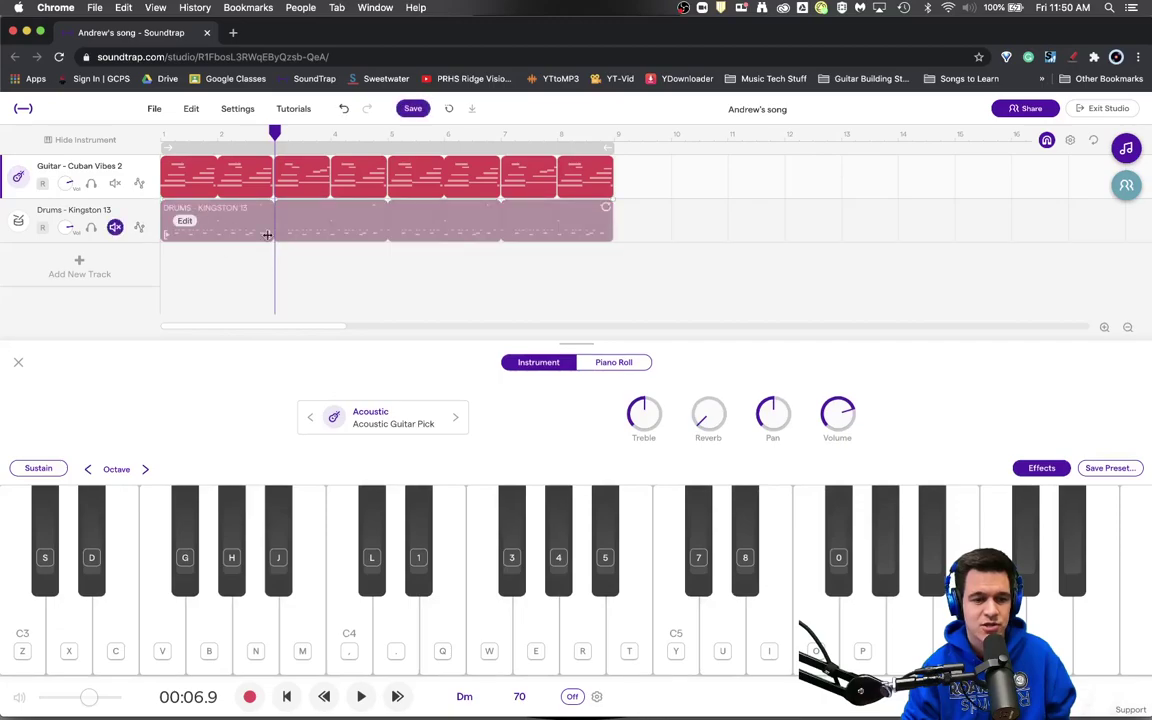
Play the song from the start, nudge the guitar's Reverb knob, and bring up its Effects window.
click(160, 140)
key(space)
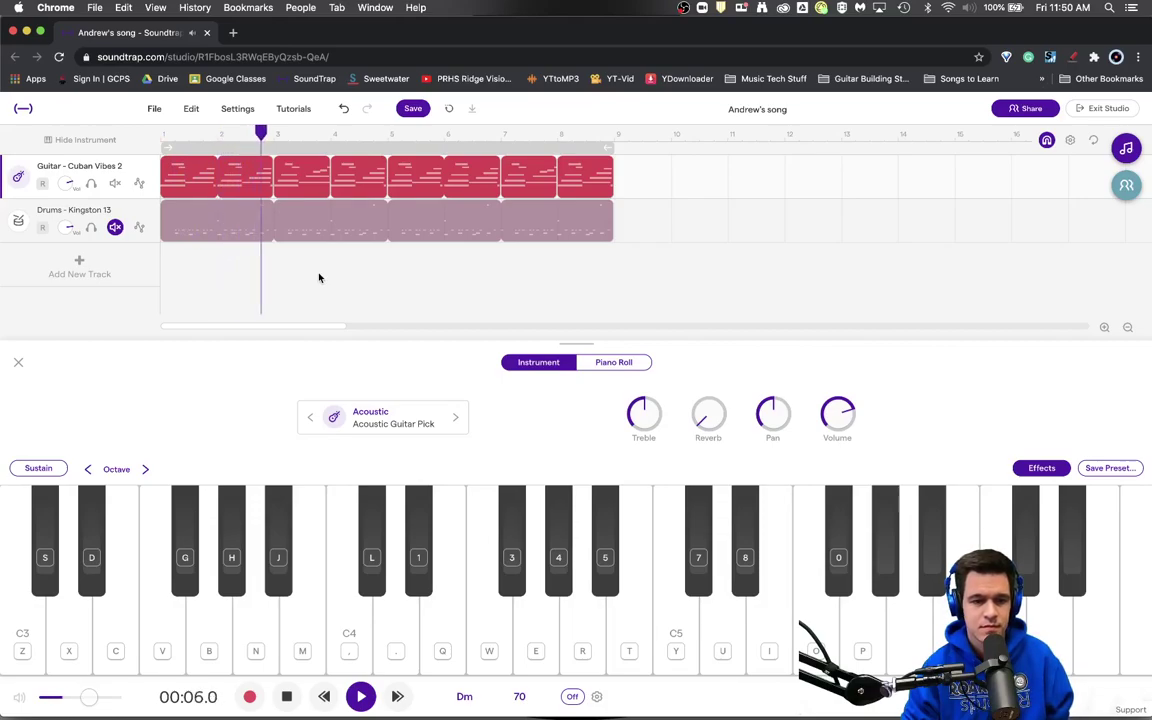
key(space)
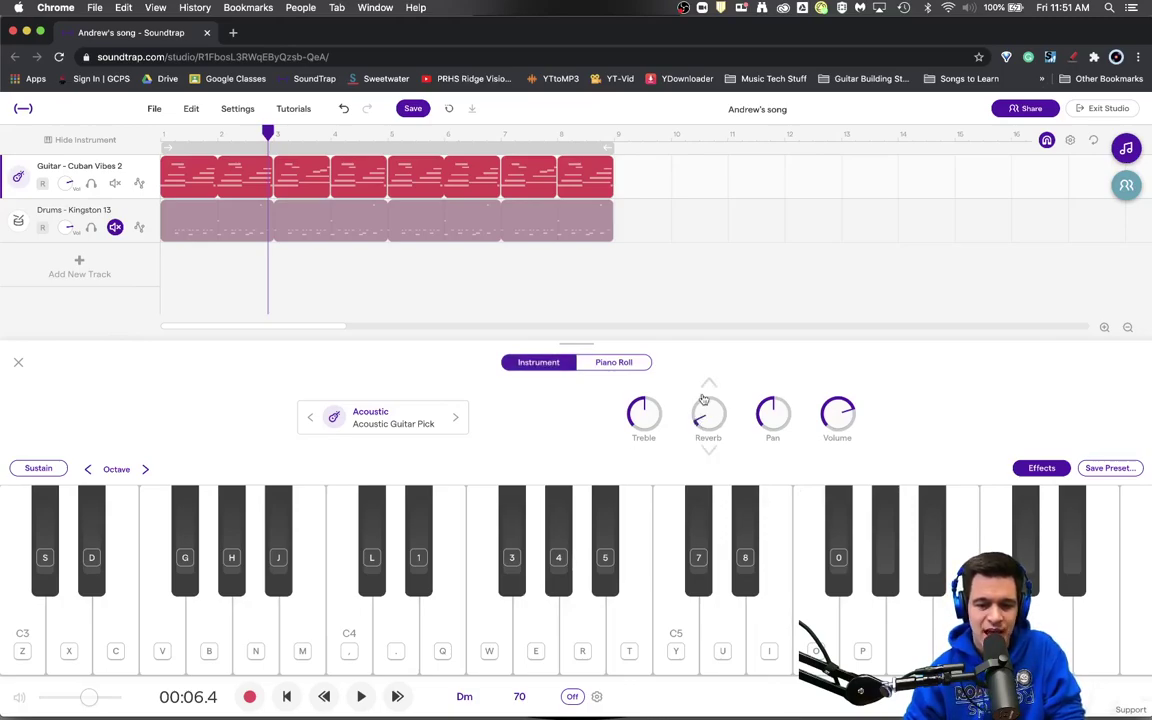
mouse_move(708, 410)
mouse_down()
mouse_move(703, 268)
mouse_move(689, 306)
mouse_move(710, 411)
mouse_up()
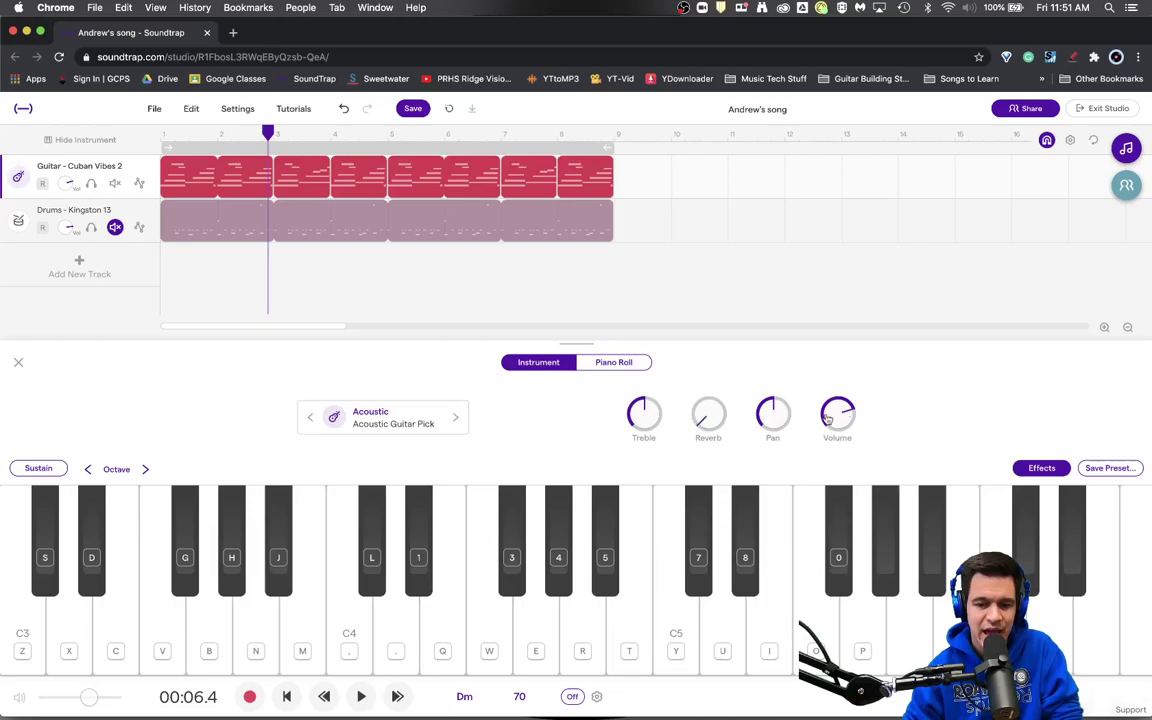
click(1041, 469)
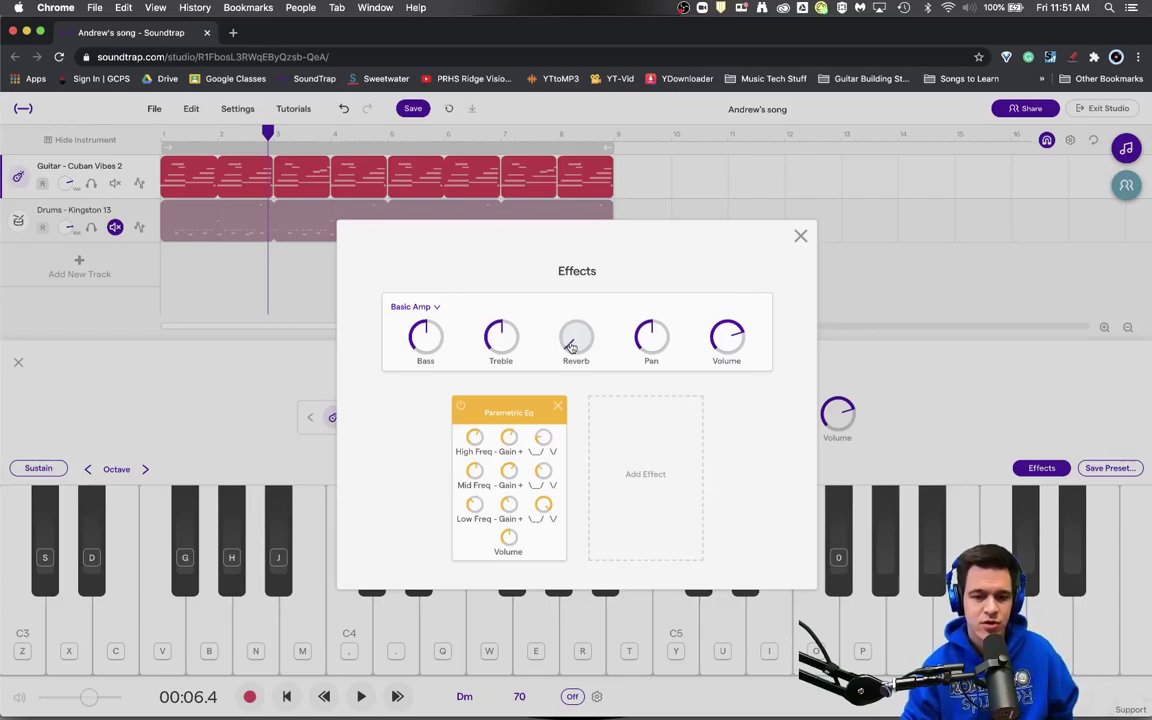
During playback, sweep the Basic Amp Reverb knob up and down, leaving it near halfway.
key(space)
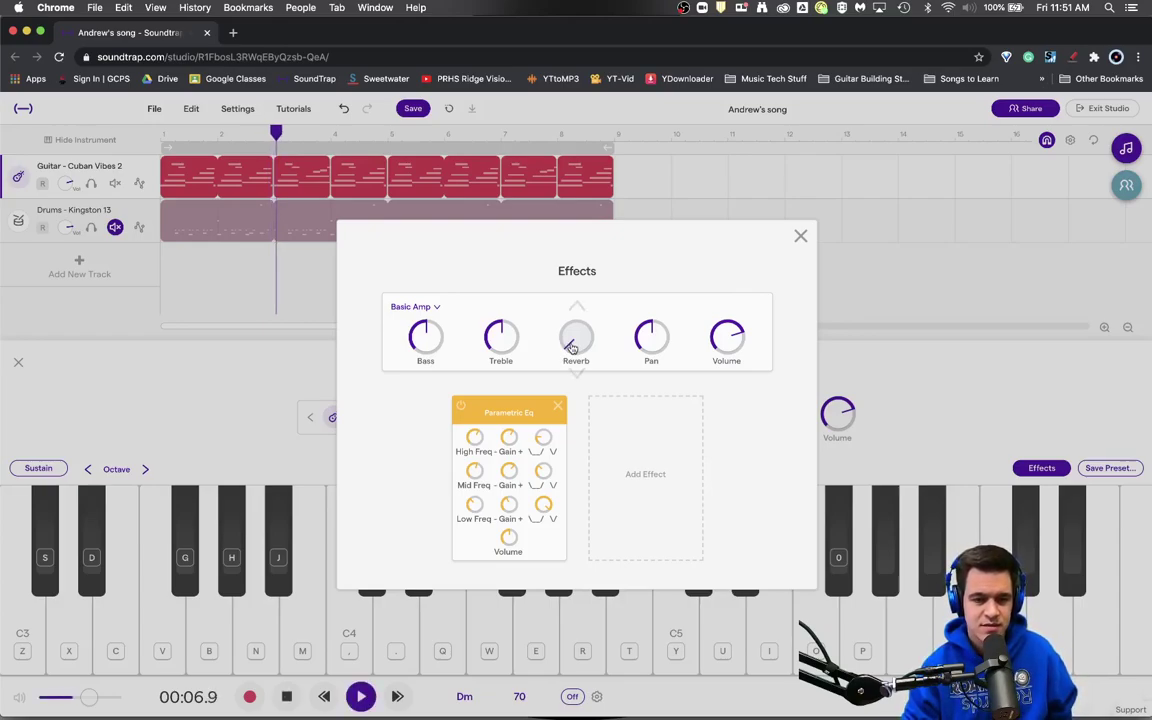
drag(572, 346, 537, 30)
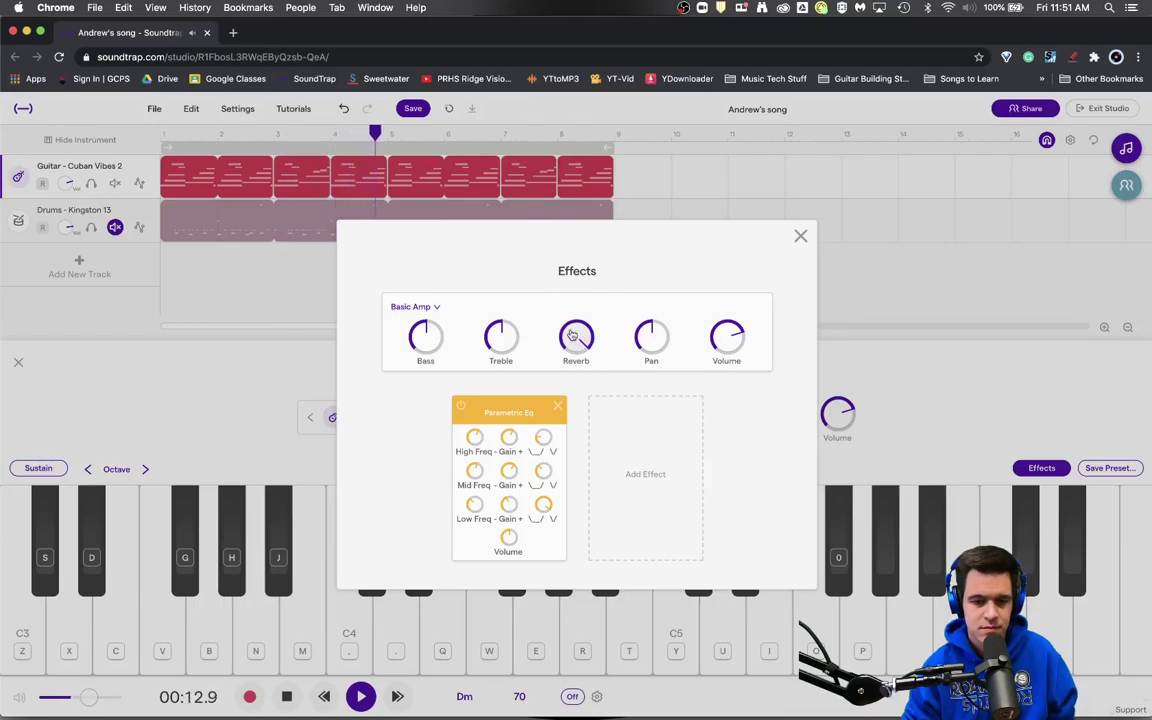
drag(576, 335, 593, 564)
key(space)
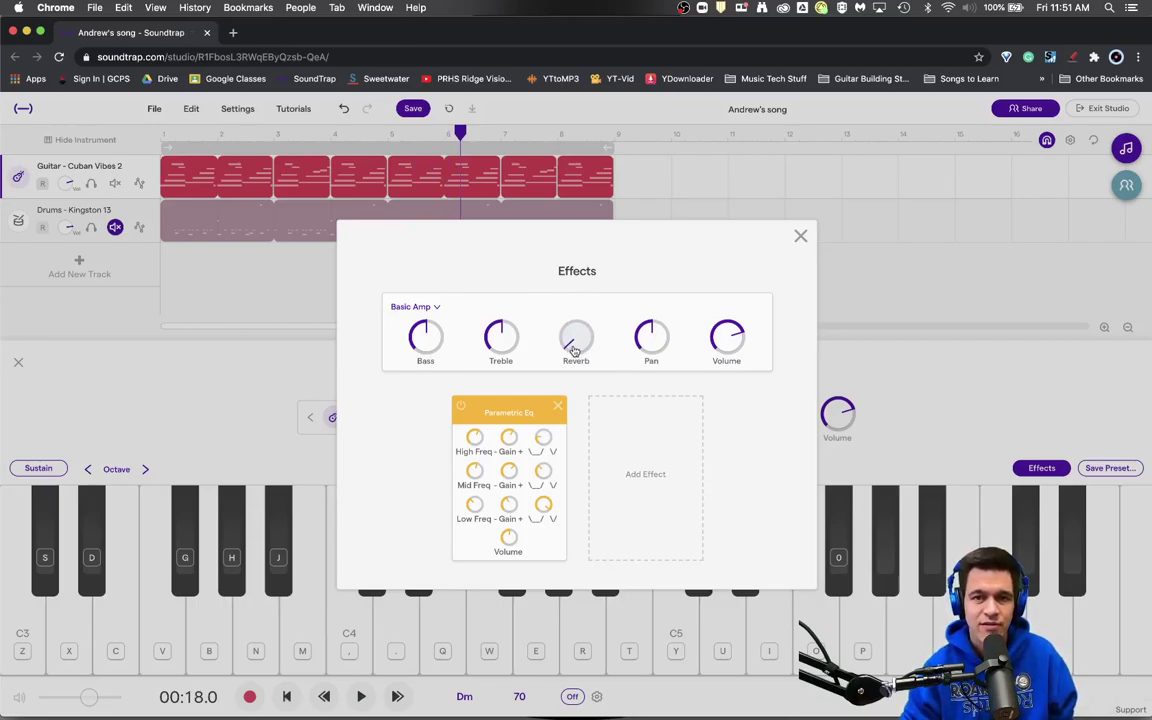
drag(573, 350, 565, 285)
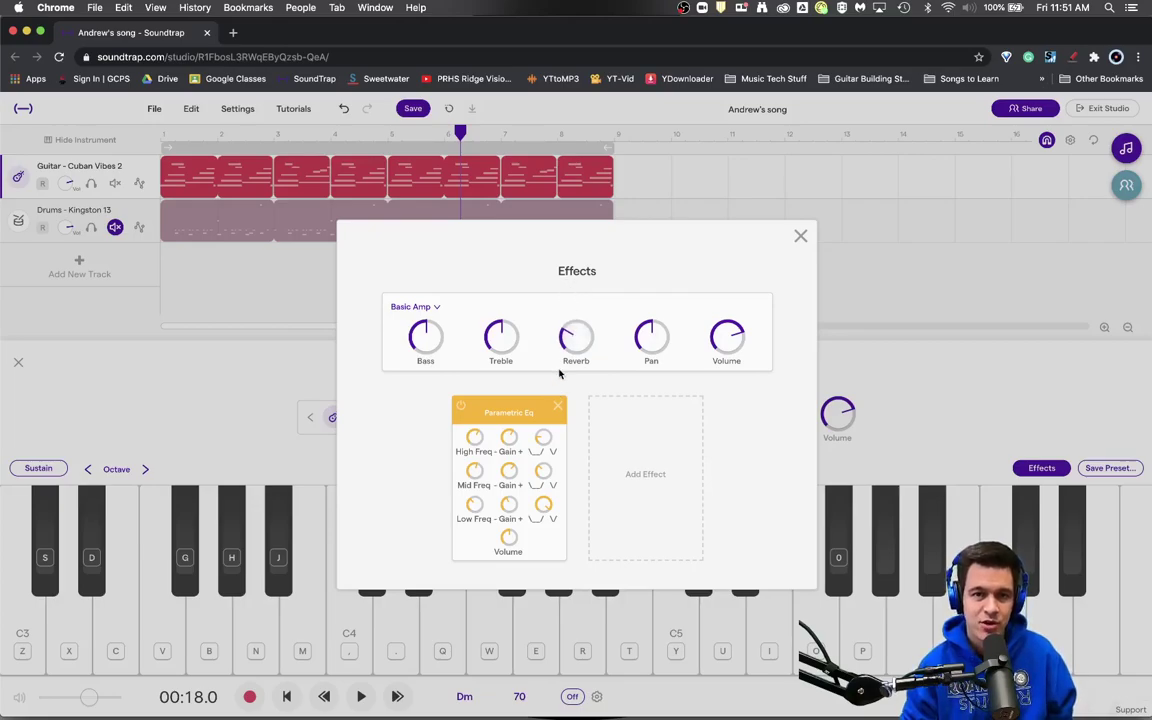
drag(573, 338, 537, 231)
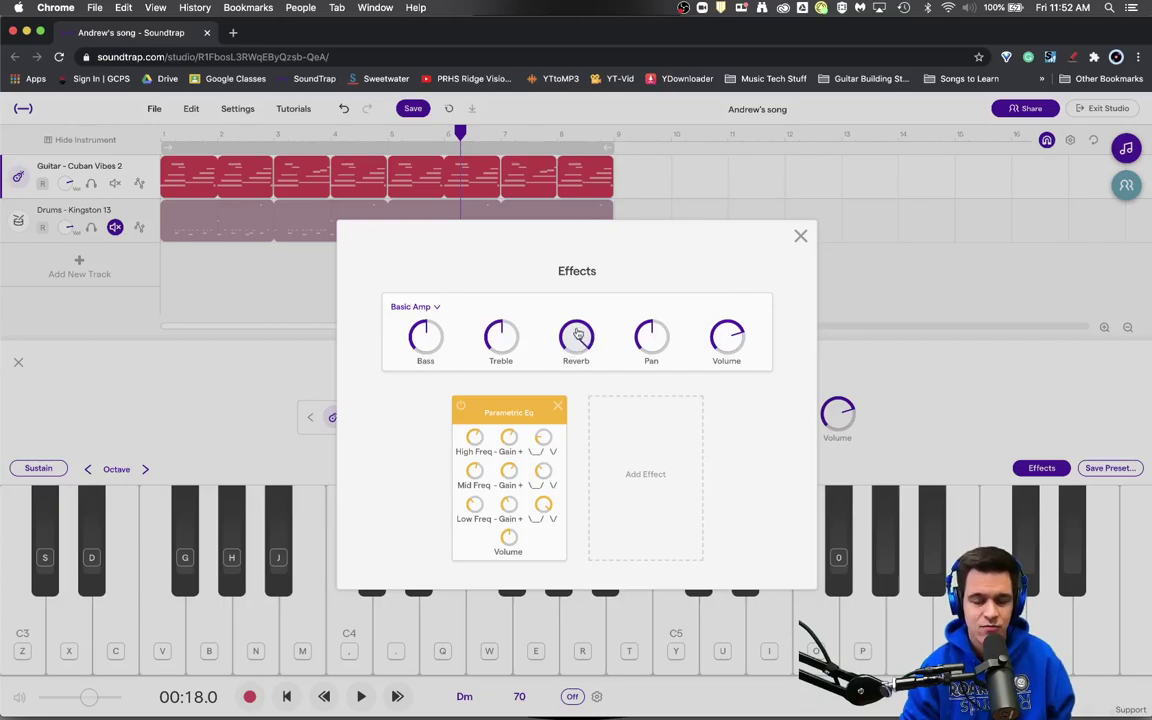
Audition several higher Basic Amp reverb levels during playback, then turn the knob fully down.
drag(577, 335, 558, 264)
key(space)
mouse_move(571, 312)
mouse_down()
mouse_move(574, 322)
mouse_move(555, 252)
mouse_up()
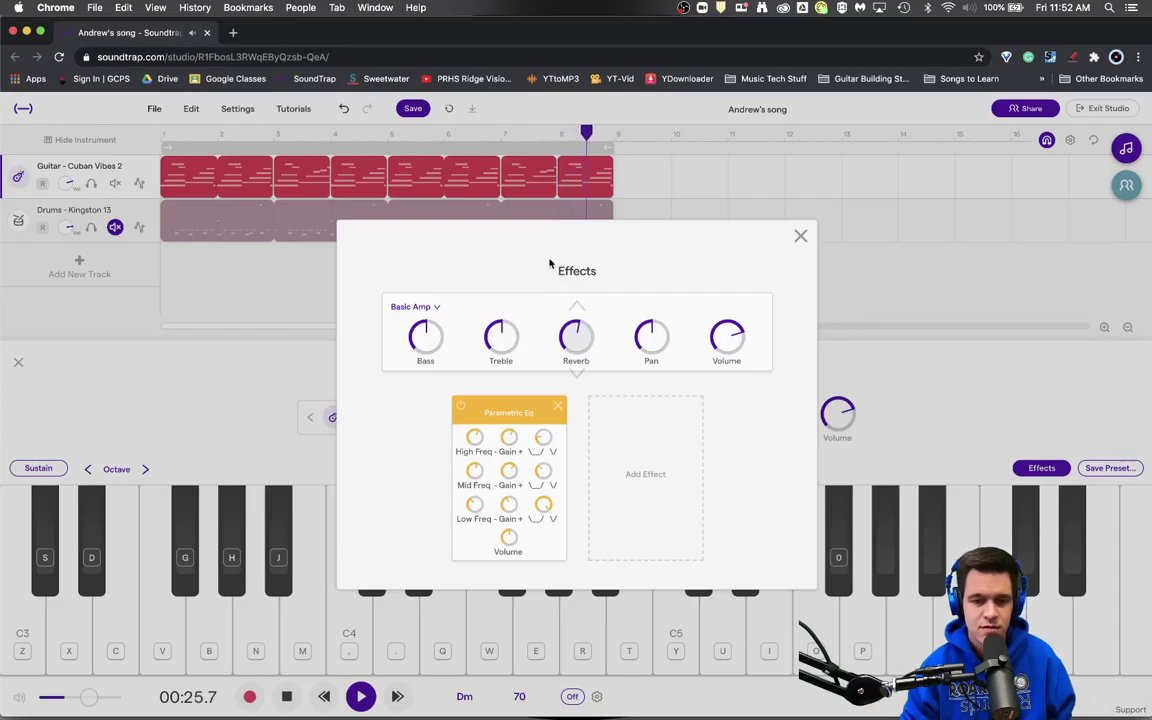
drag(565, 315, 576, 309)
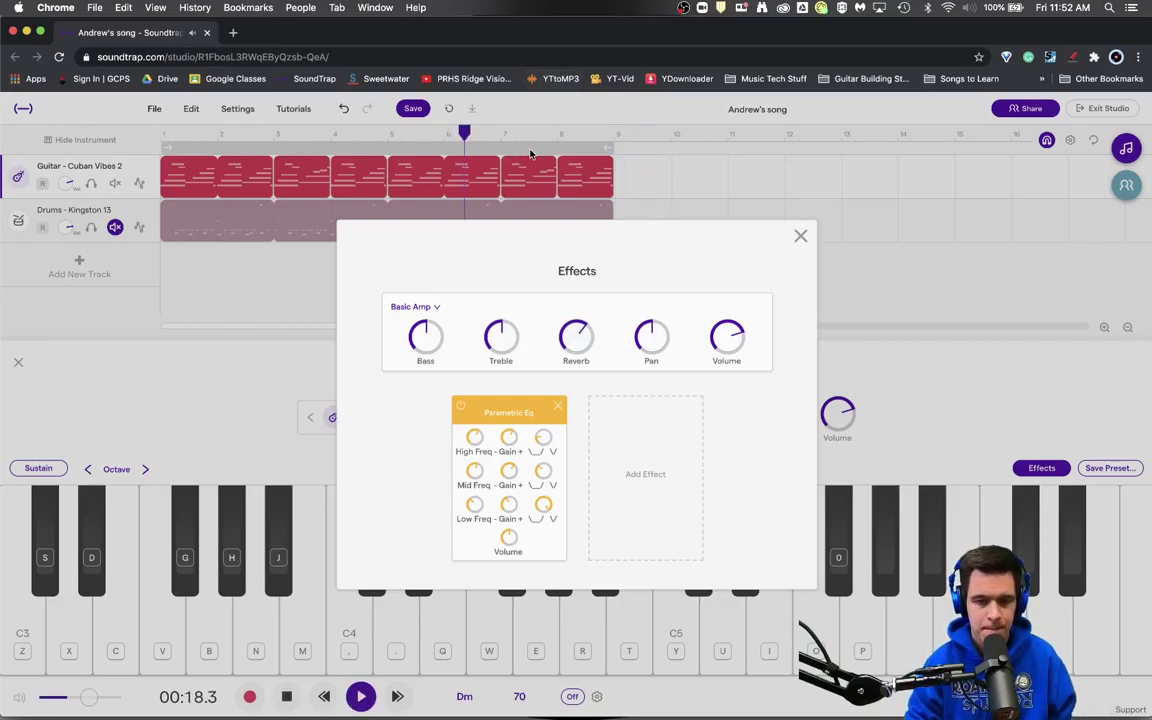
drag(571, 329, 563, 239)
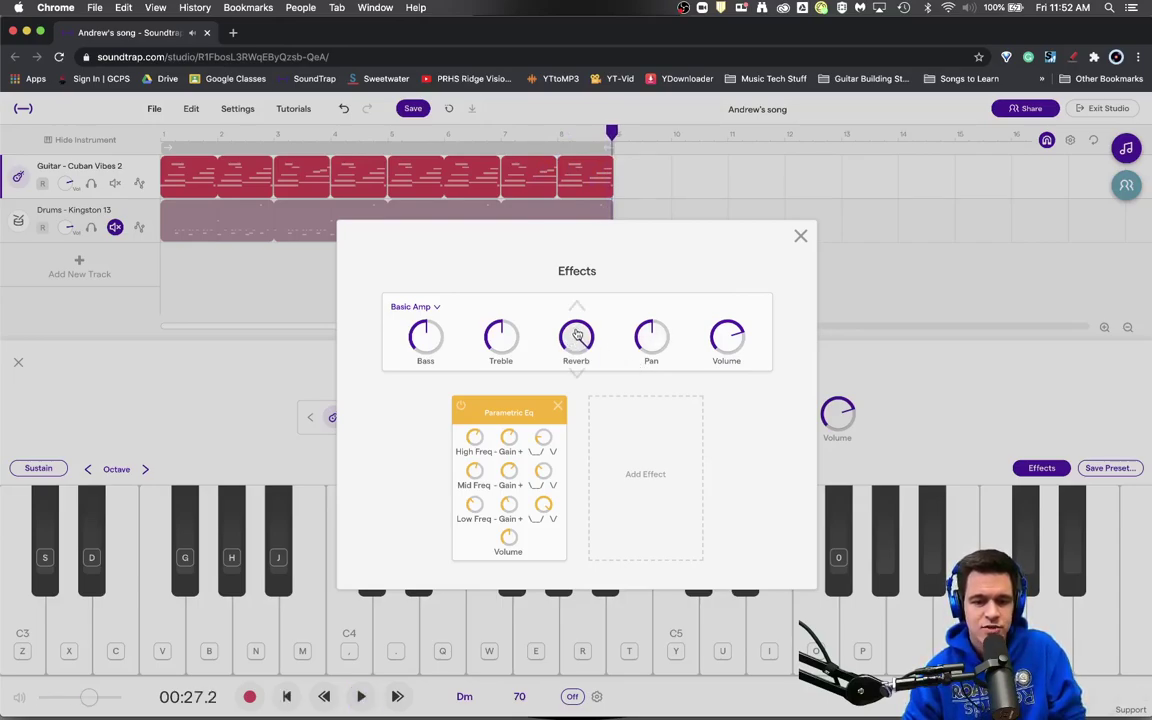
drag(558, 396, 484, 455)
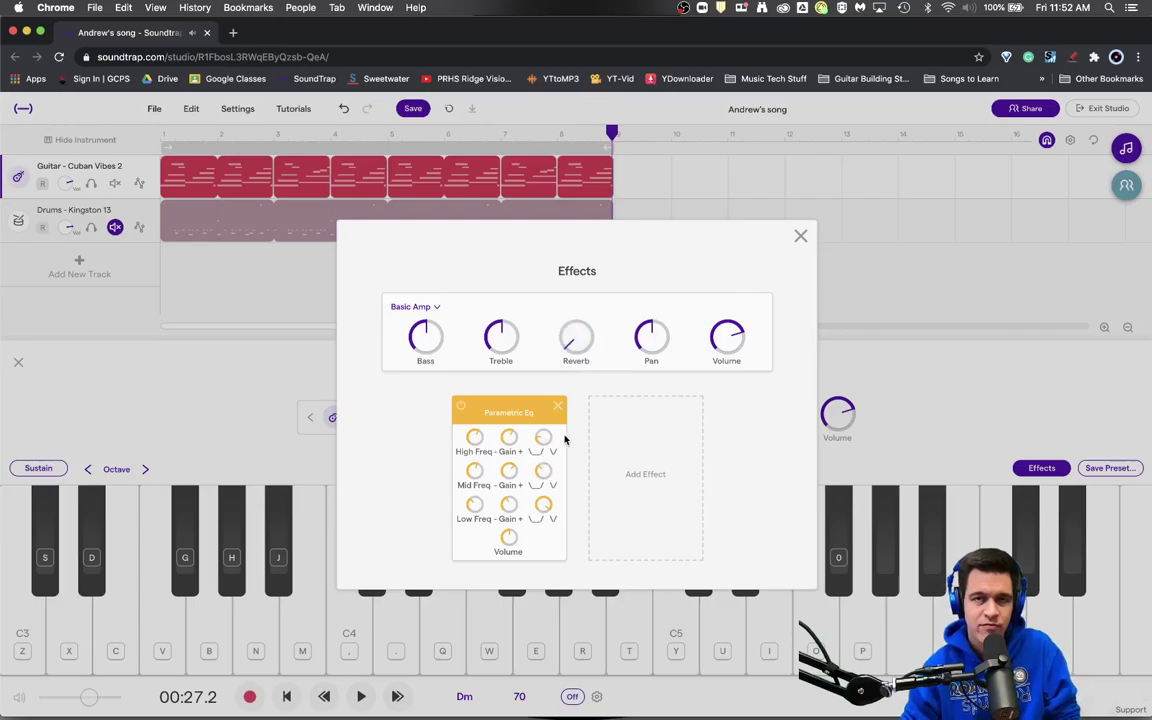
Add a Room effect to the guitar and review its preset list, keeping Medium Room.
click(668, 497)
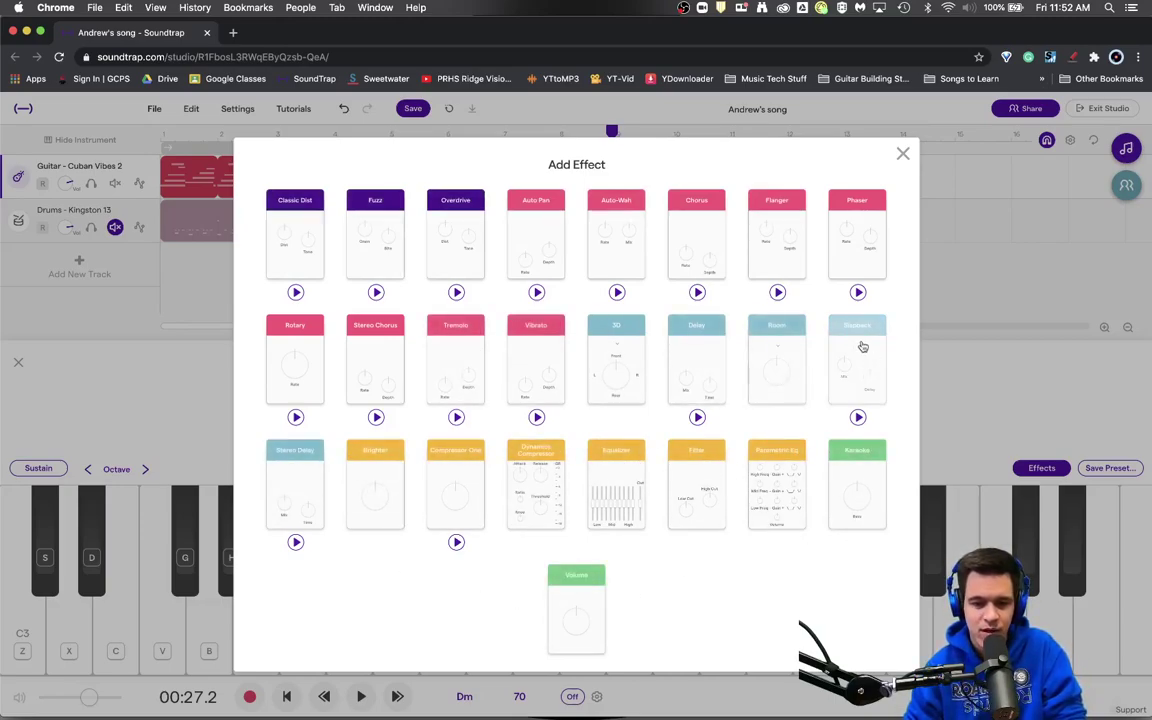
click(771, 367)
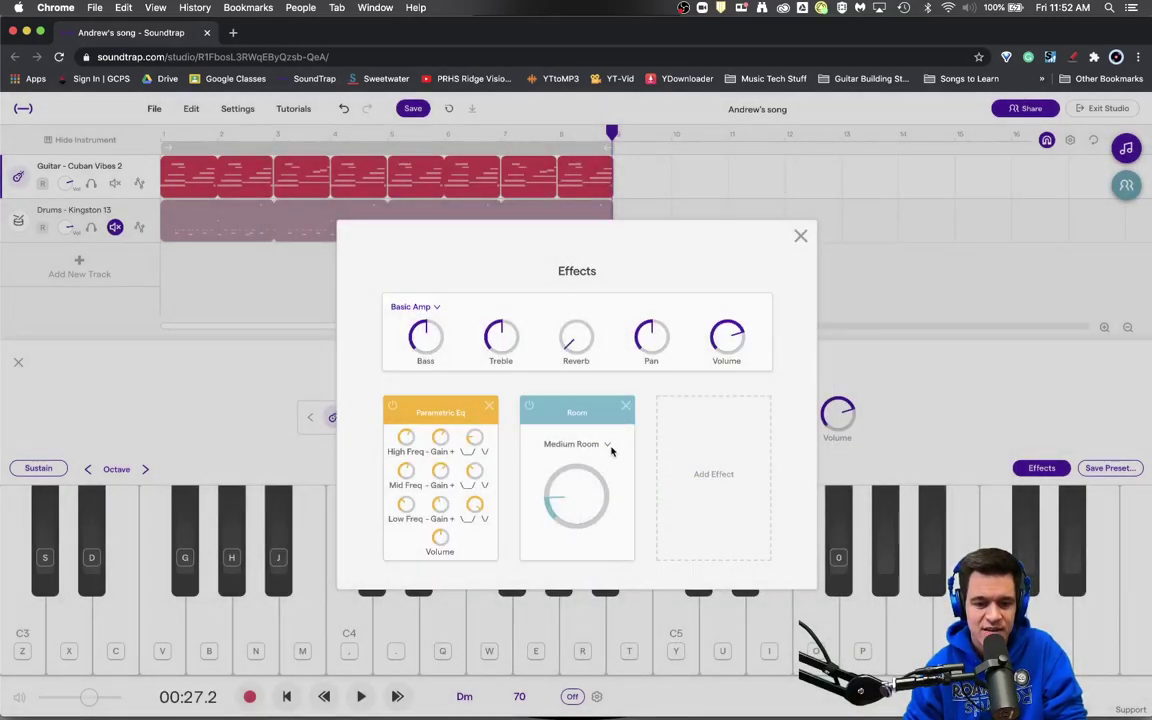
click(574, 450)
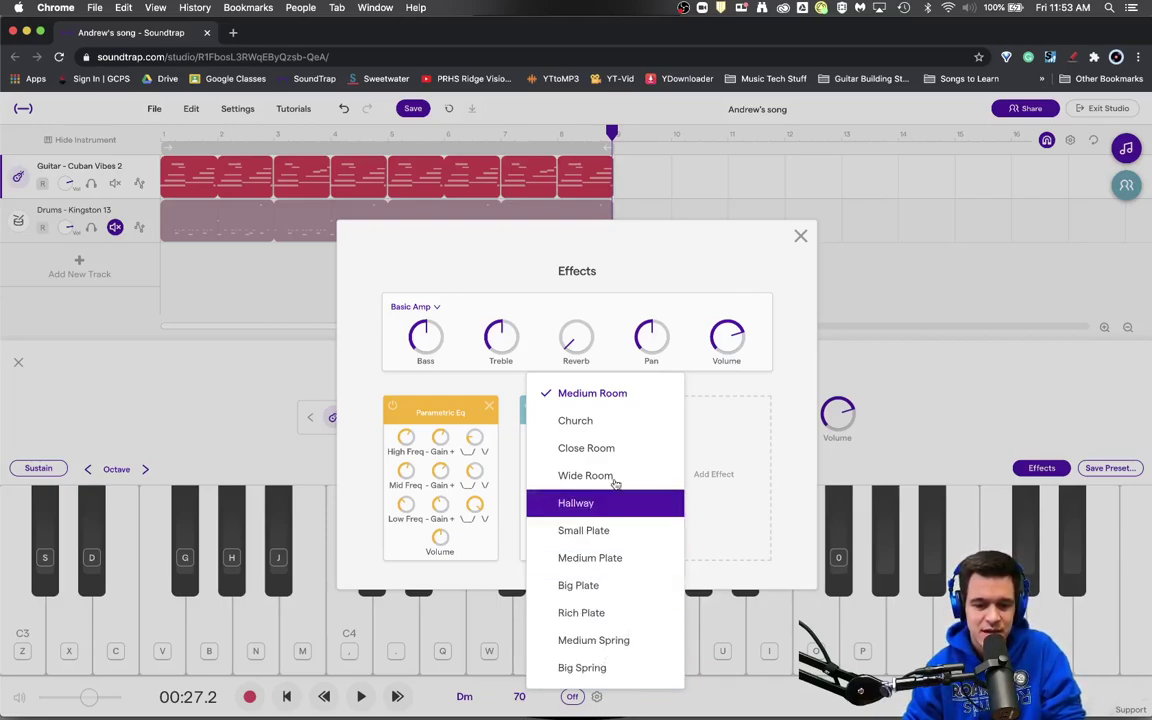
click(633, 394)
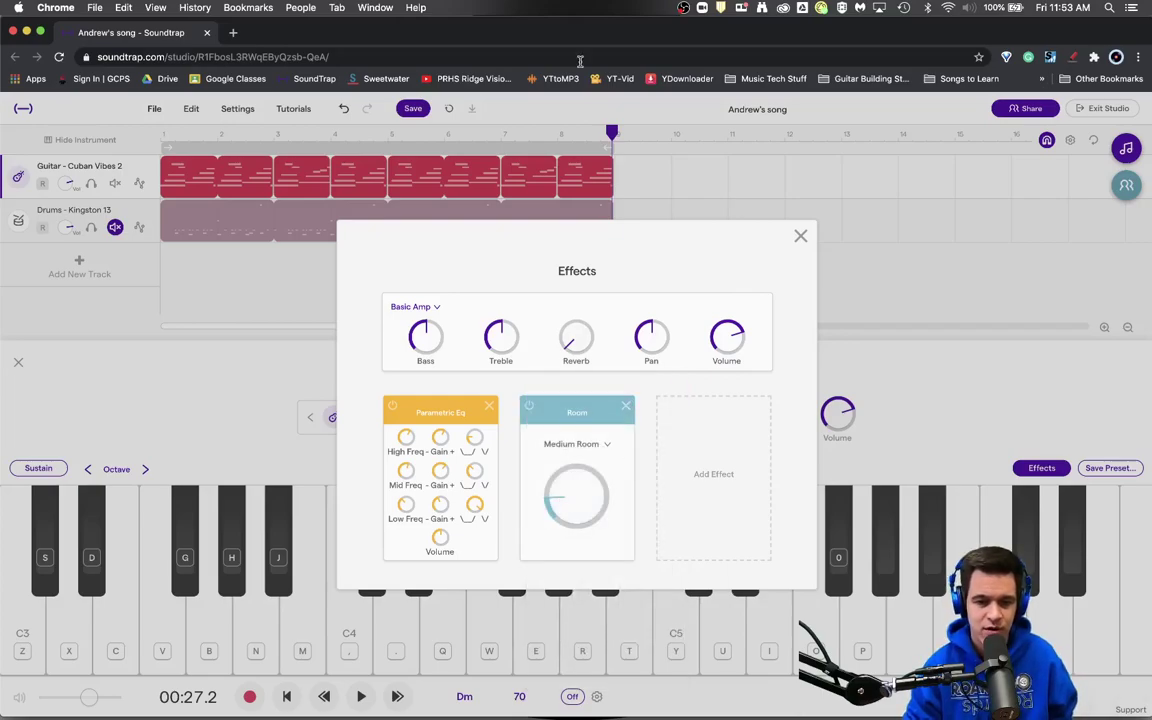
Reopen the guitar's effects, raise the Room amount near maximum, then lower it and stop playback.
click(524, 158)
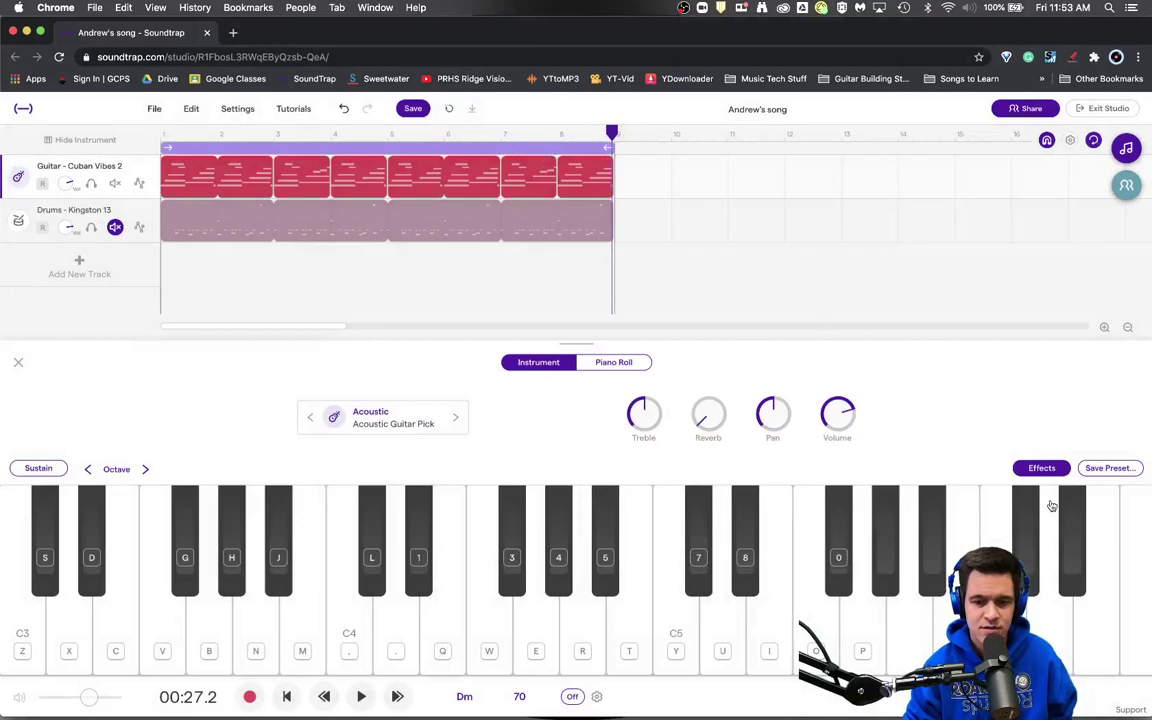
click(1041, 467)
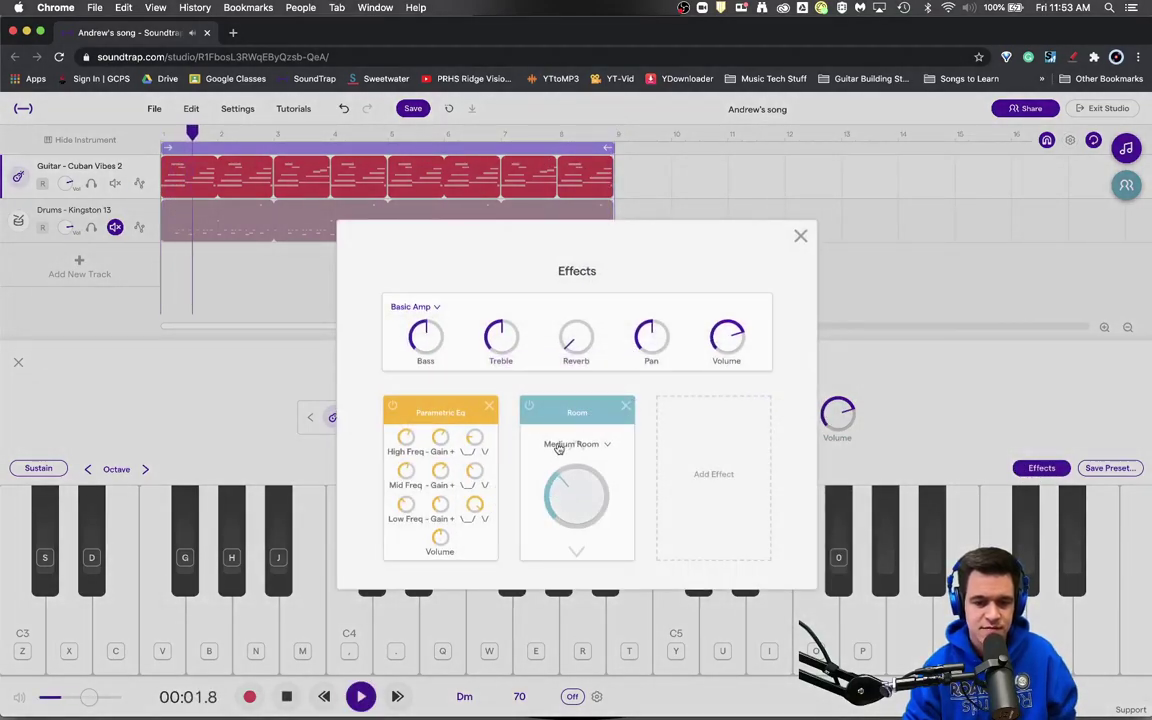
drag(558, 447, 565, 281)
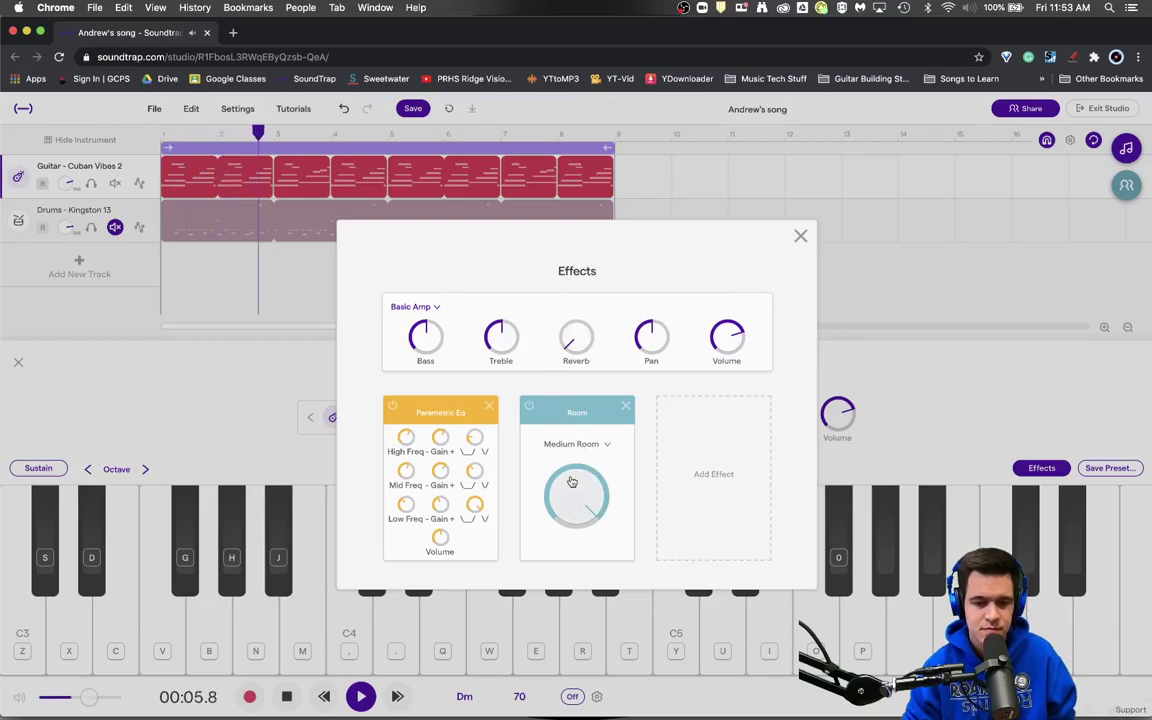
drag(572, 482, 562, 653)
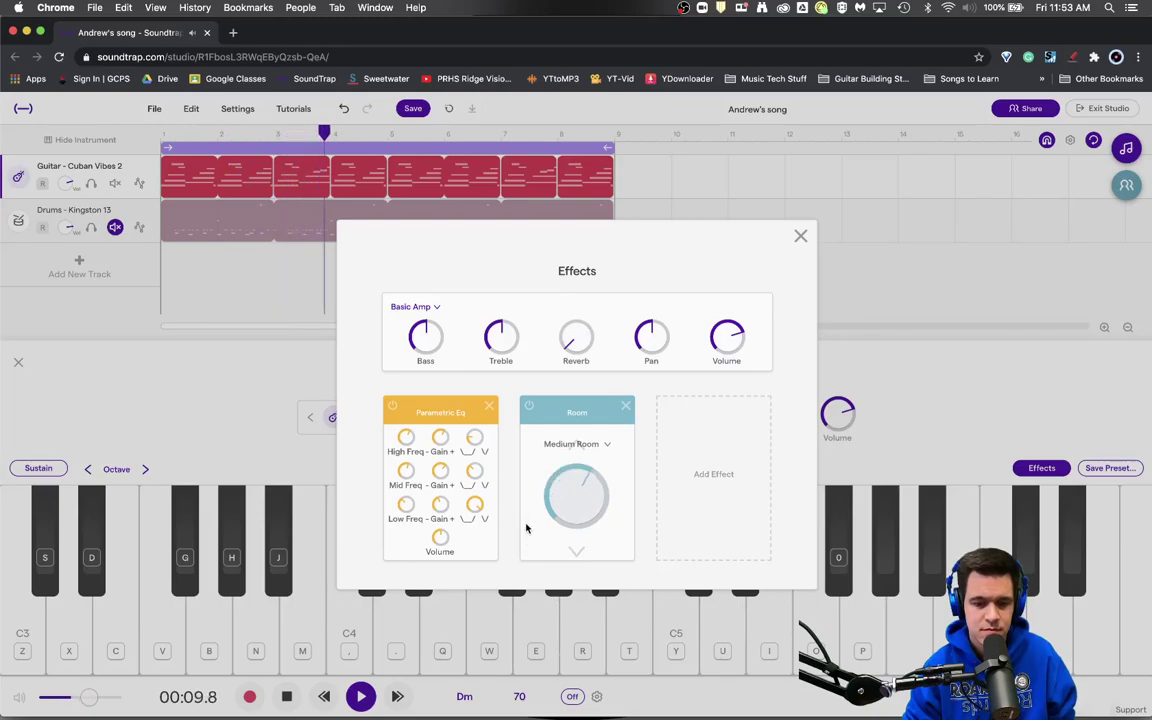
key(space)
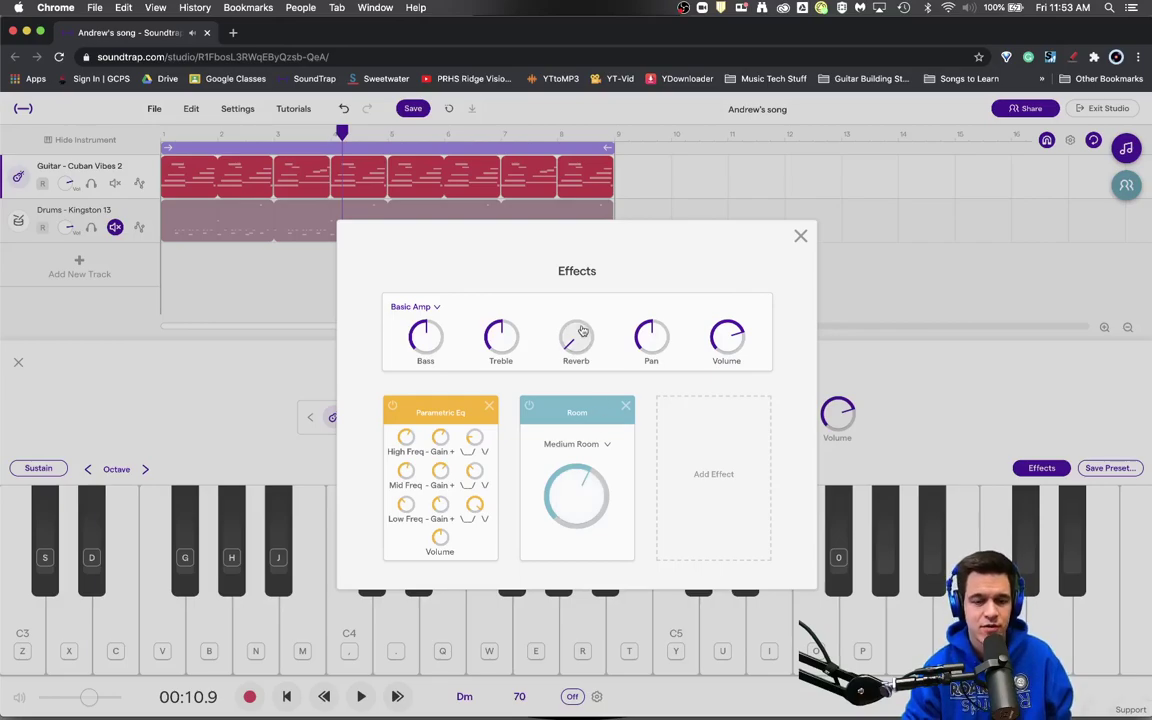
Switch the Room preset to Wide Room and sweep its amount while the song plays.
click(574, 443)
click(600, 476)
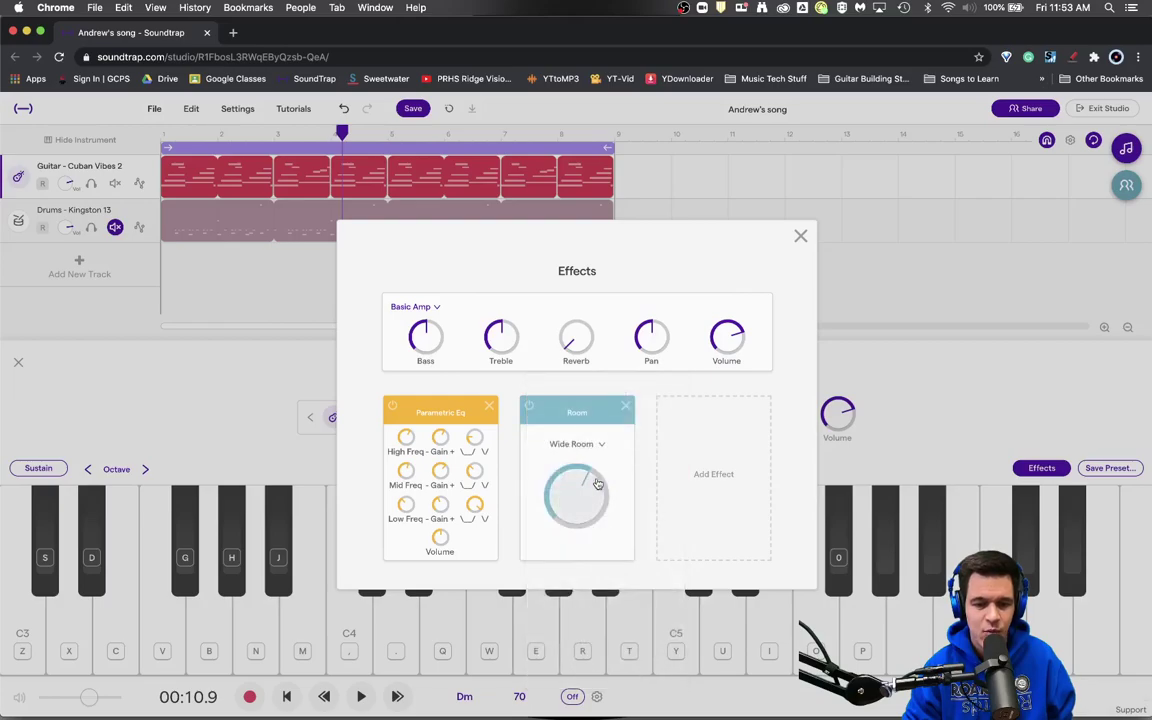
key(space)
drag(580, 513, 550, 385)
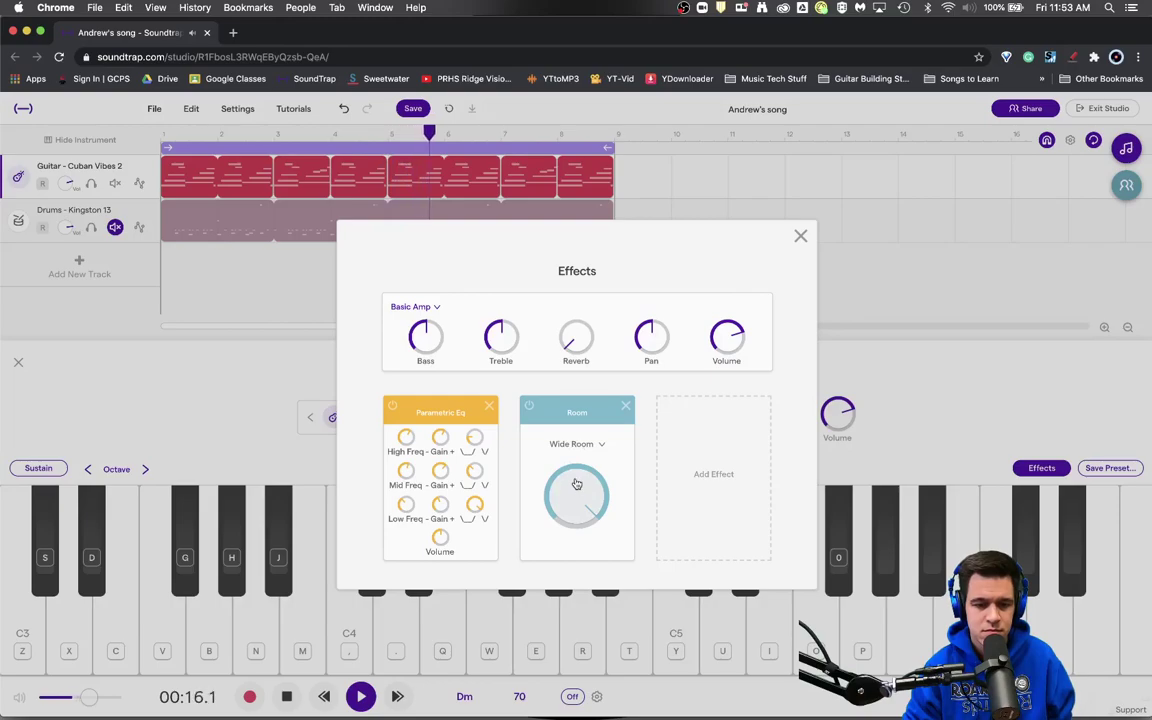
key(space)
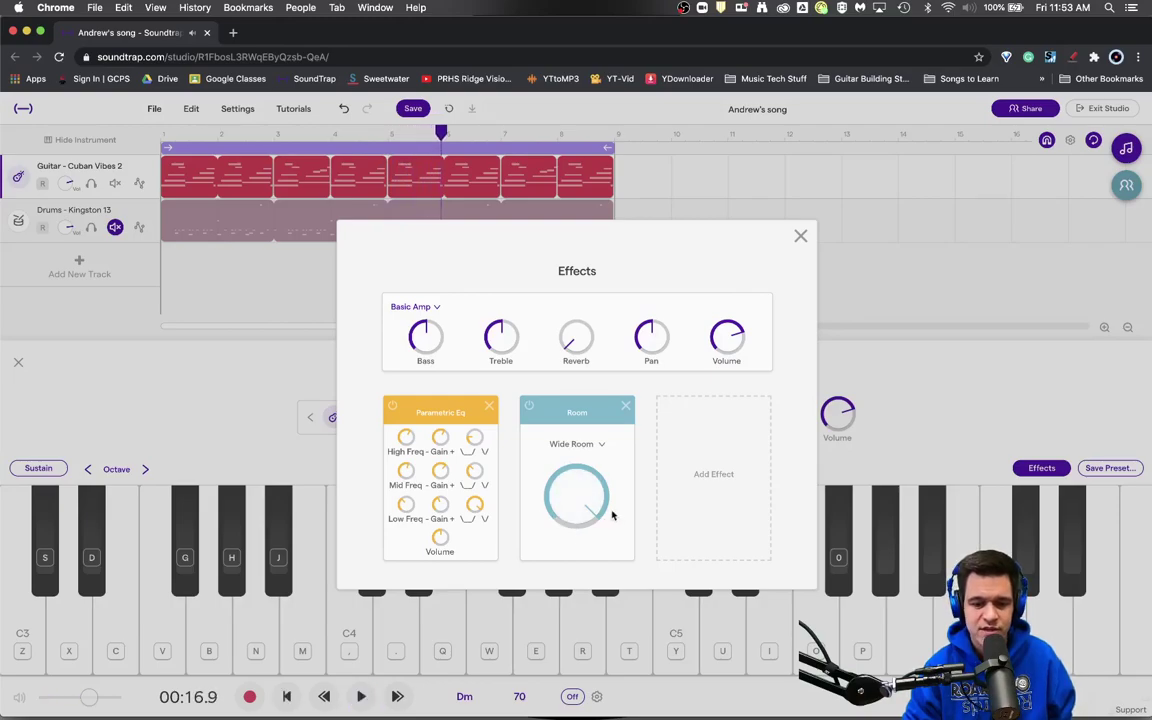
Switch the Room preset to Hallway and play the song to hear it.
click(600, 446)
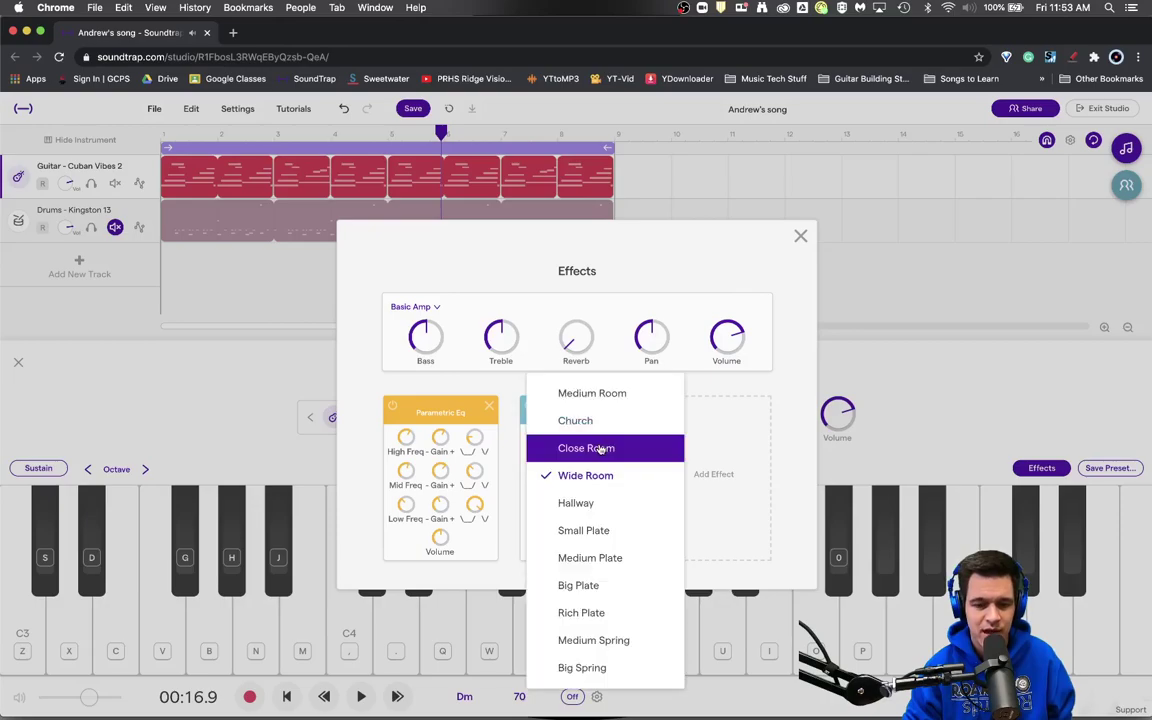
click(606, 503)
key(space)
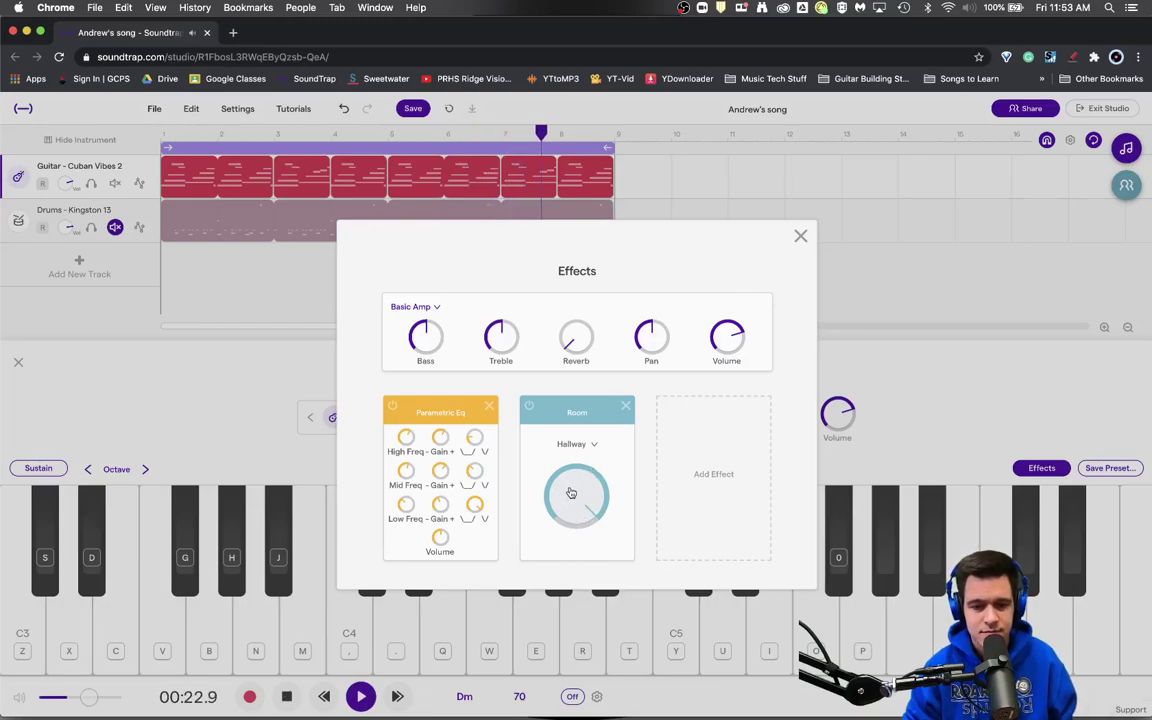
key(space)
Switch the Room preset to Medium Plate and slightly reduce its amount during playback.
click(592, 445)
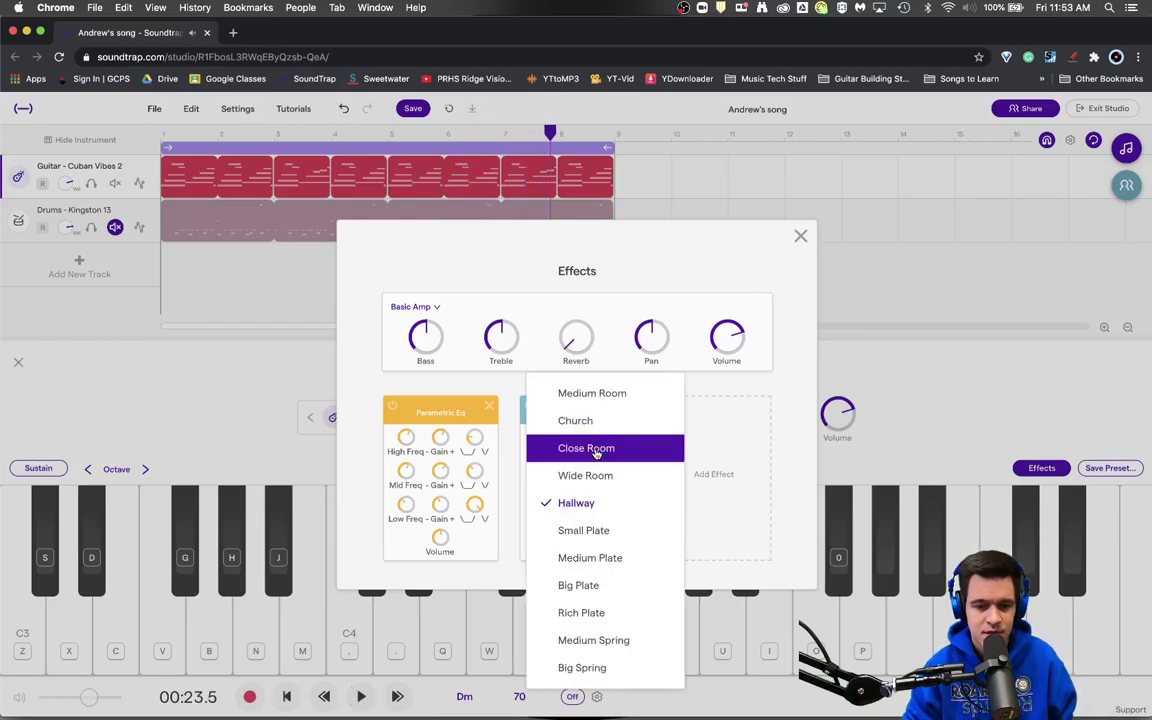
click(618, 556)
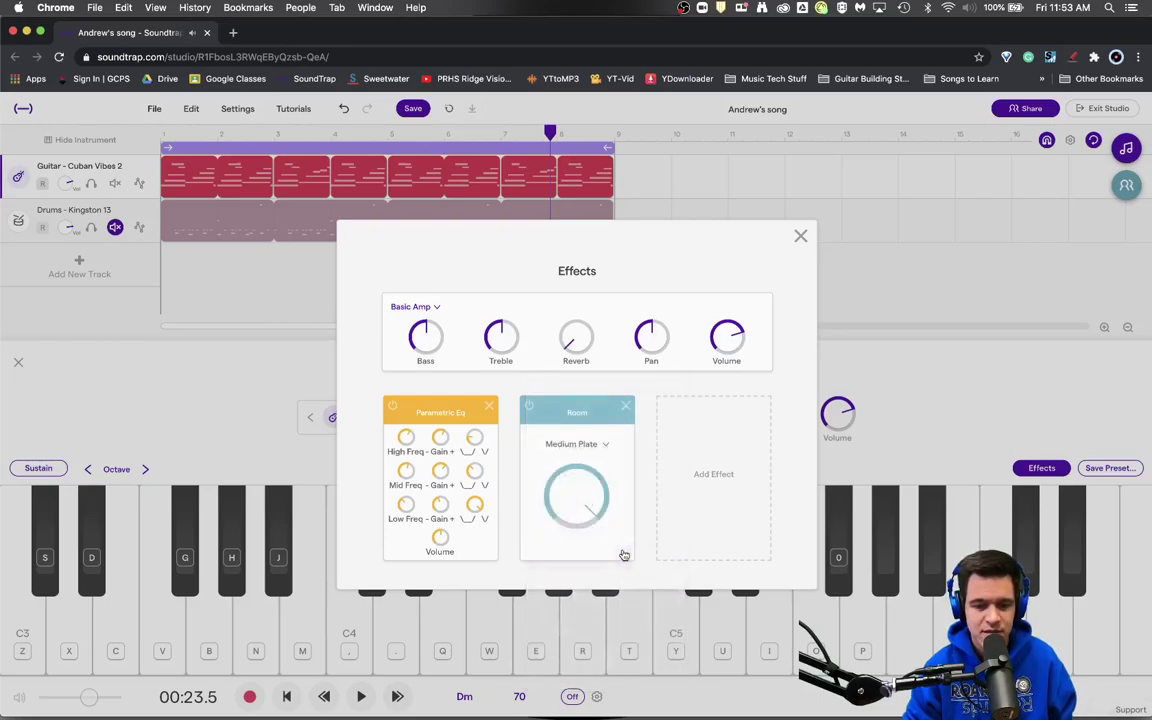
key(space)
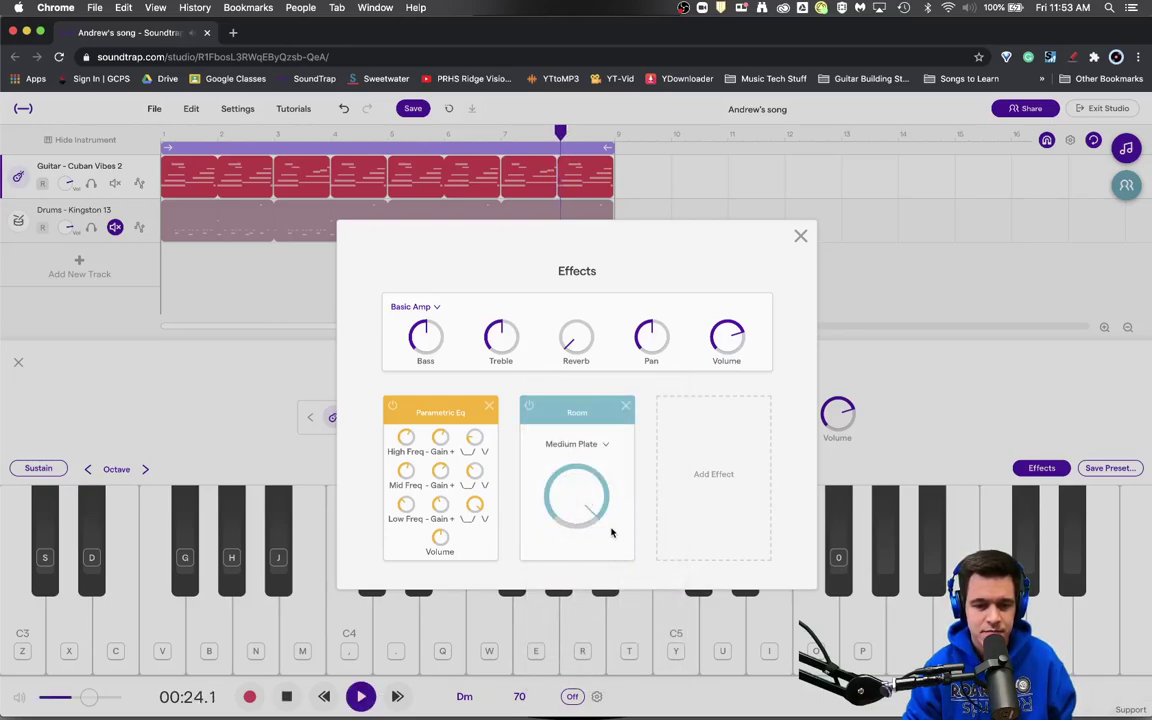
drag(574, 483, 570, 446)
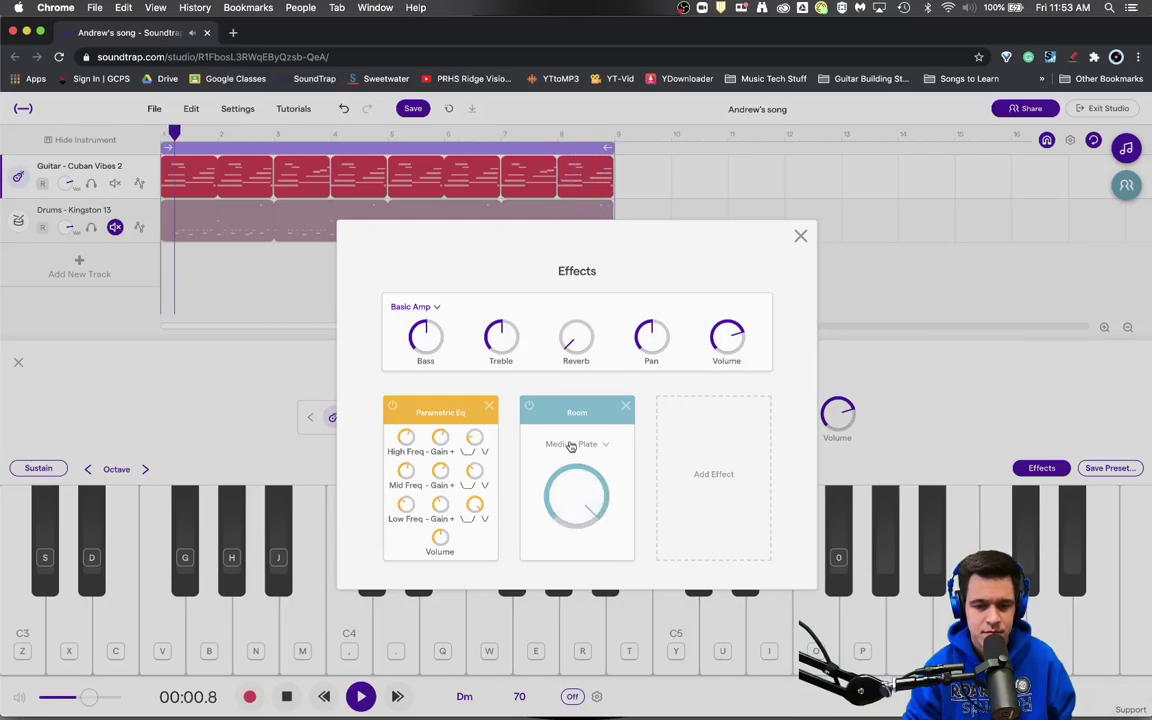
Switch the Room preset to Rich Plate and audition it.
click(570, 446)
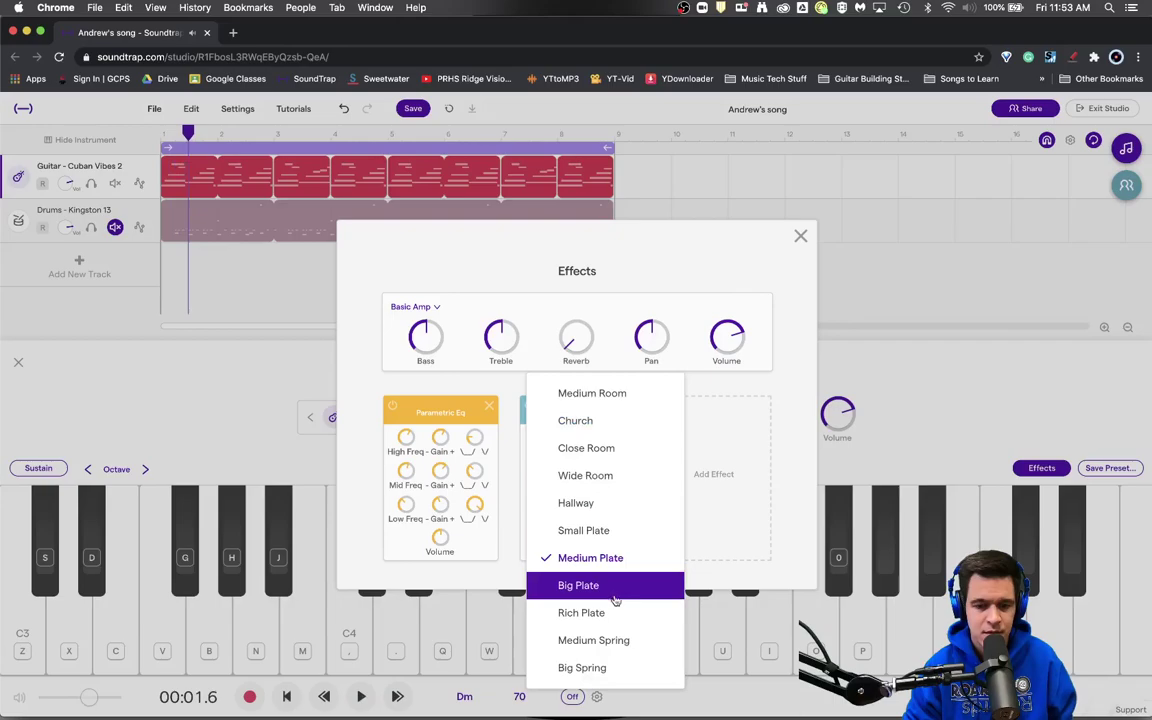
click(645, 612)
key(space)
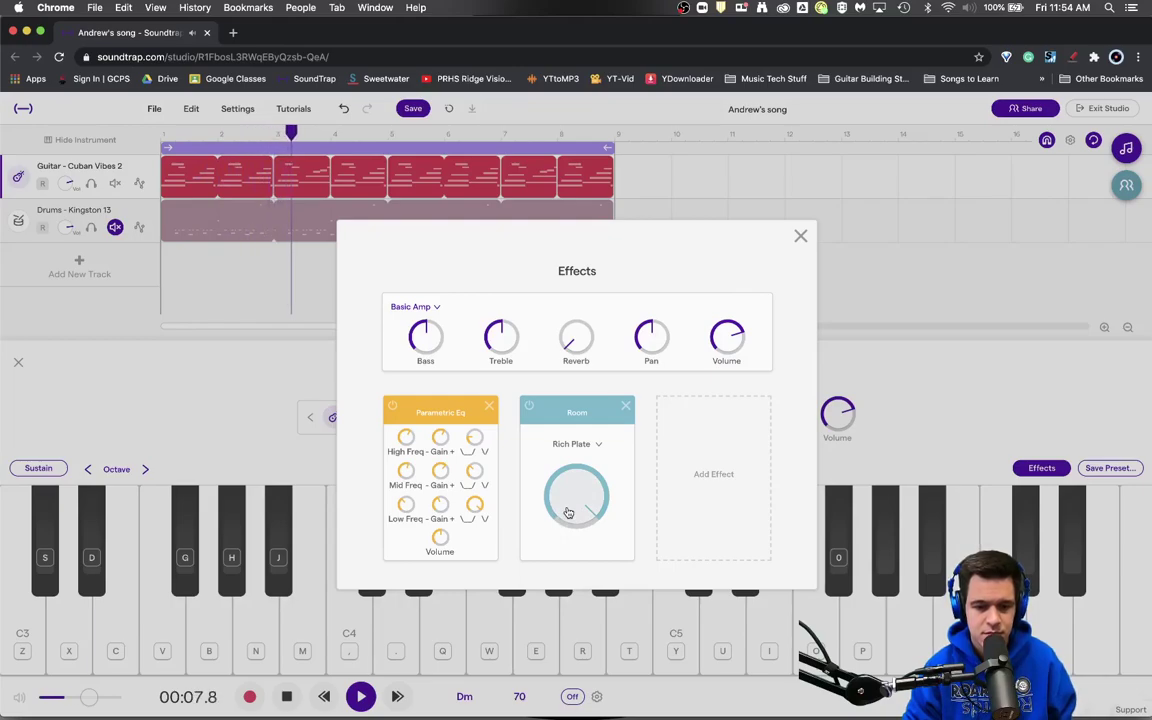
key(space)
Switch the Room preset to Big Spring and play the song to hear it.
click(597, 455)
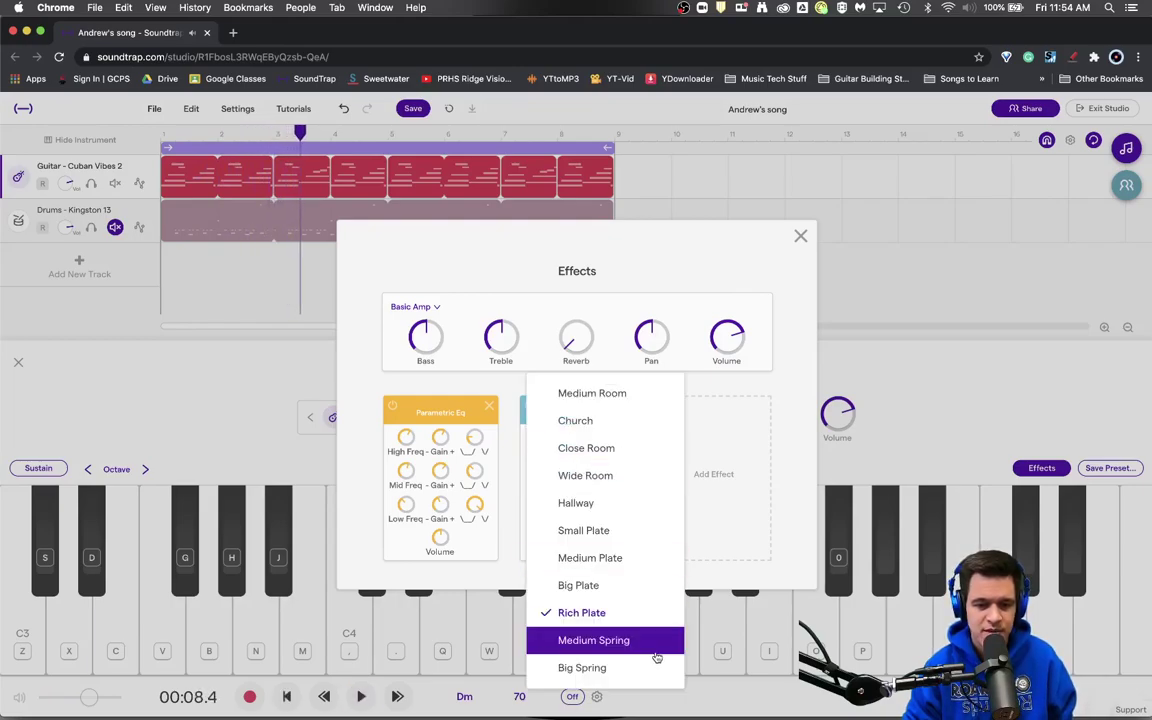
click(640, 665)
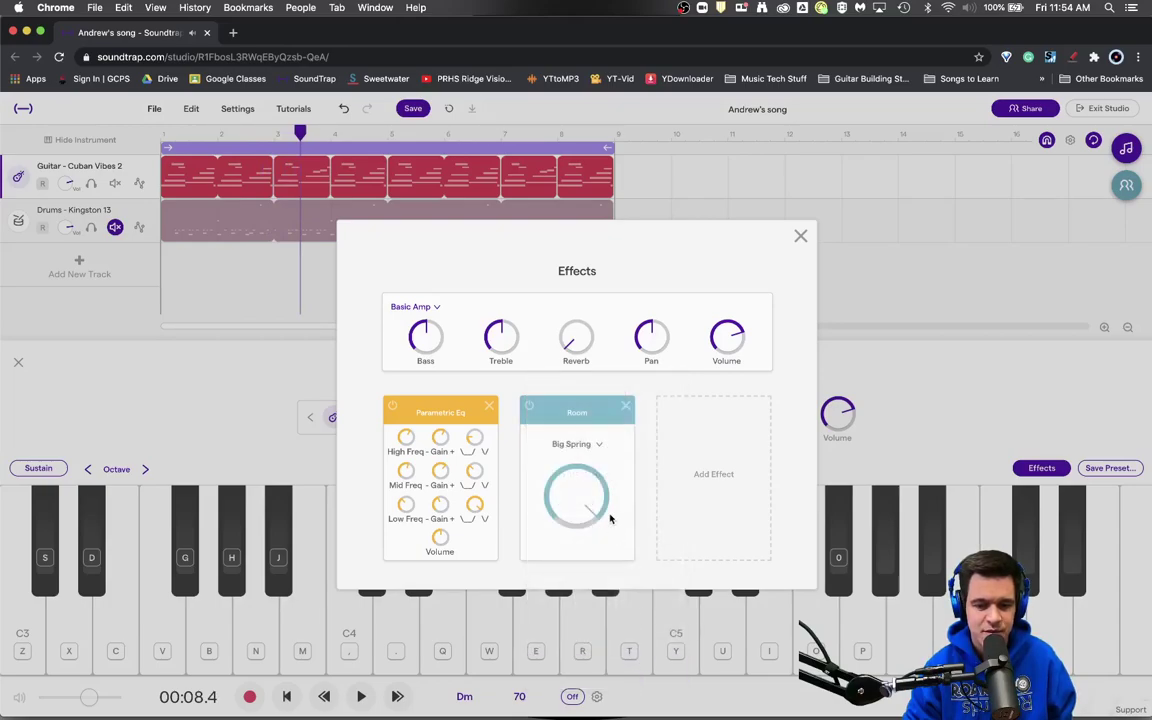
key(space)
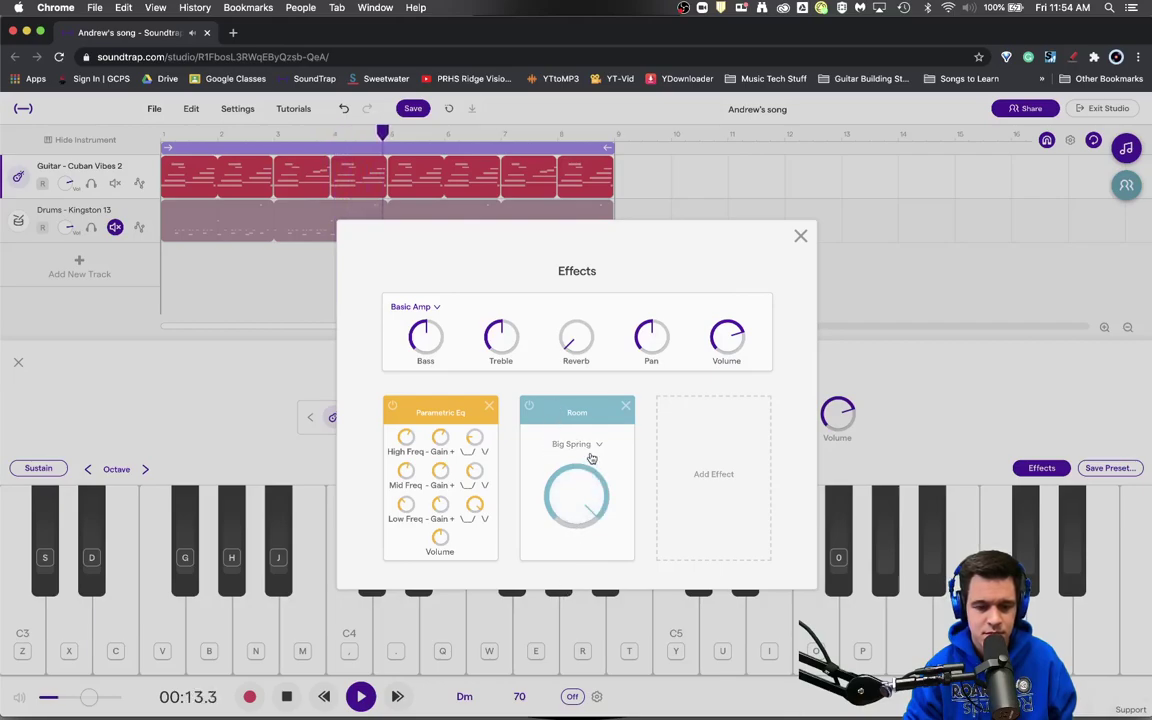
key(space)
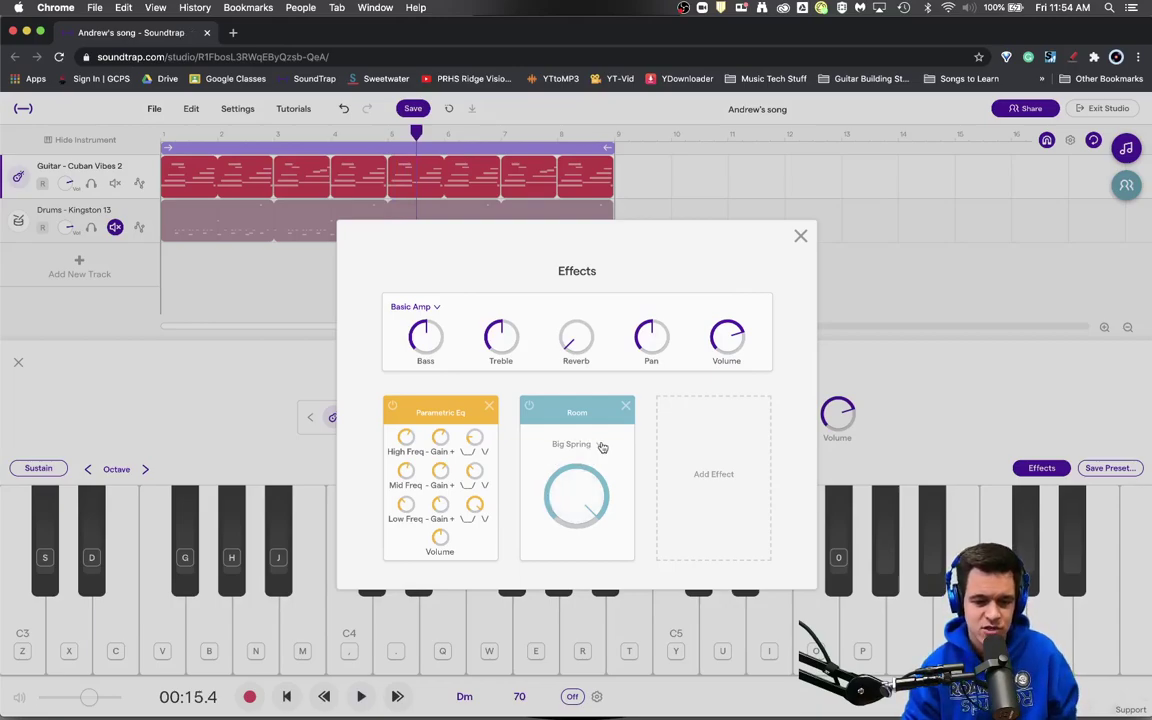
Keep the Big Spring preset and turn the Room amount down to about 2 o'clock.
click(591, 452)
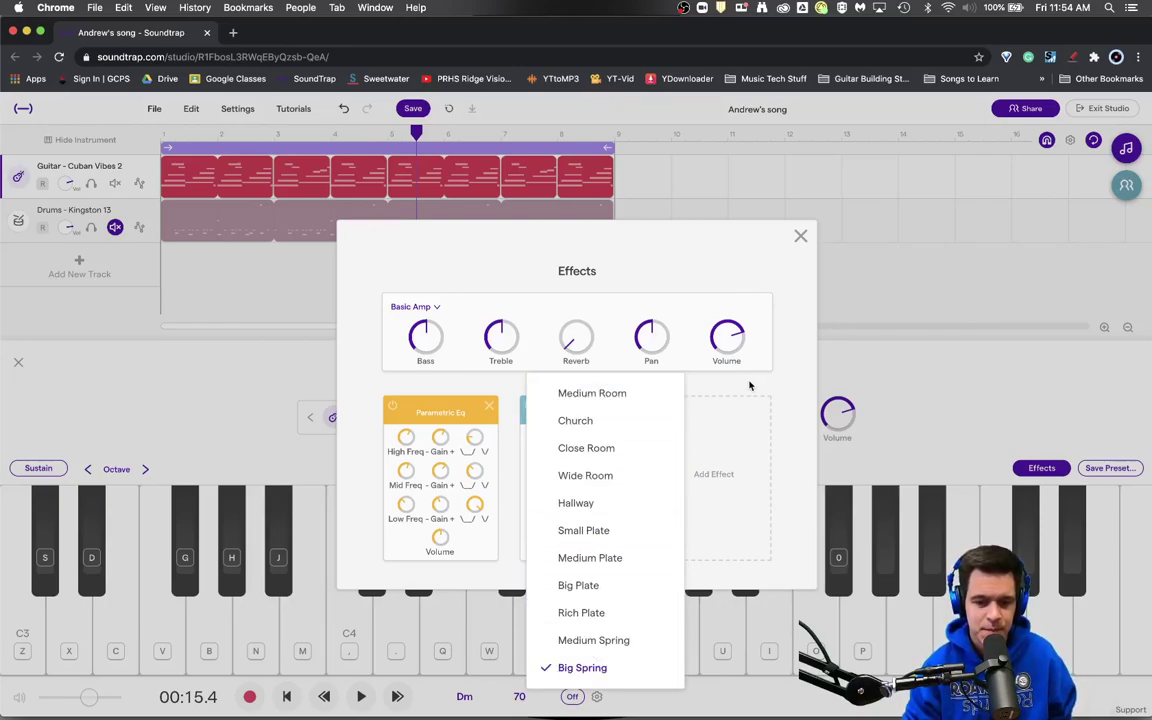
click(689, 429)
drag(581, 495, 575, 557)
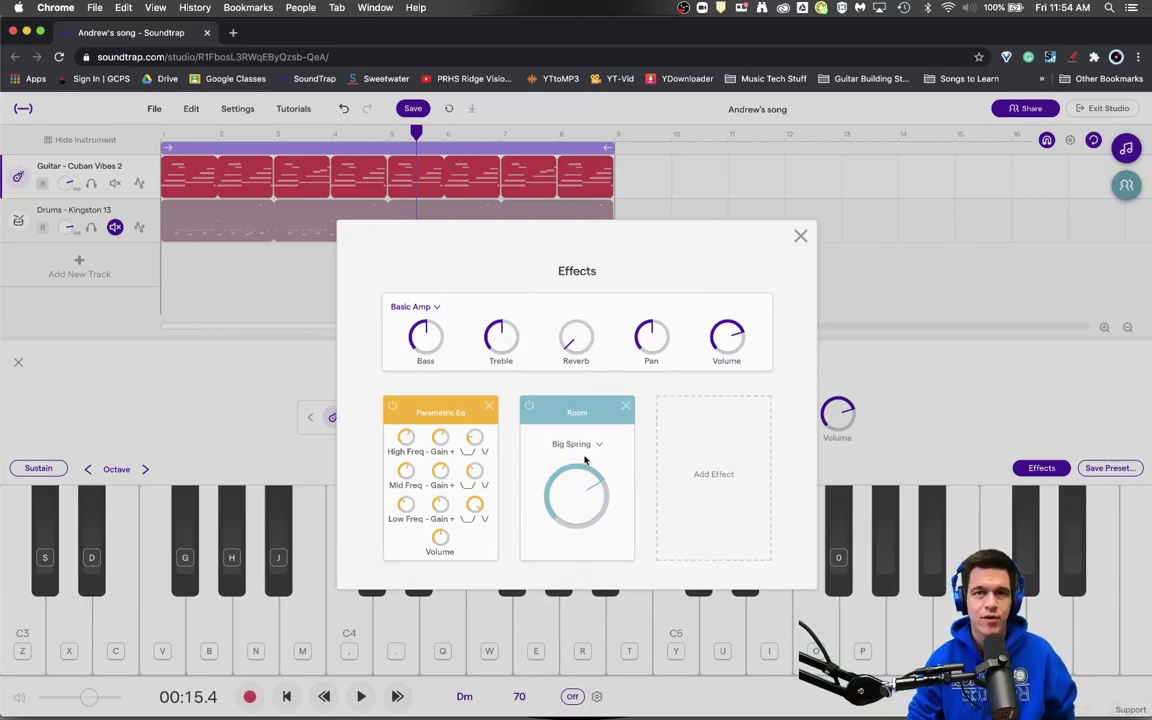